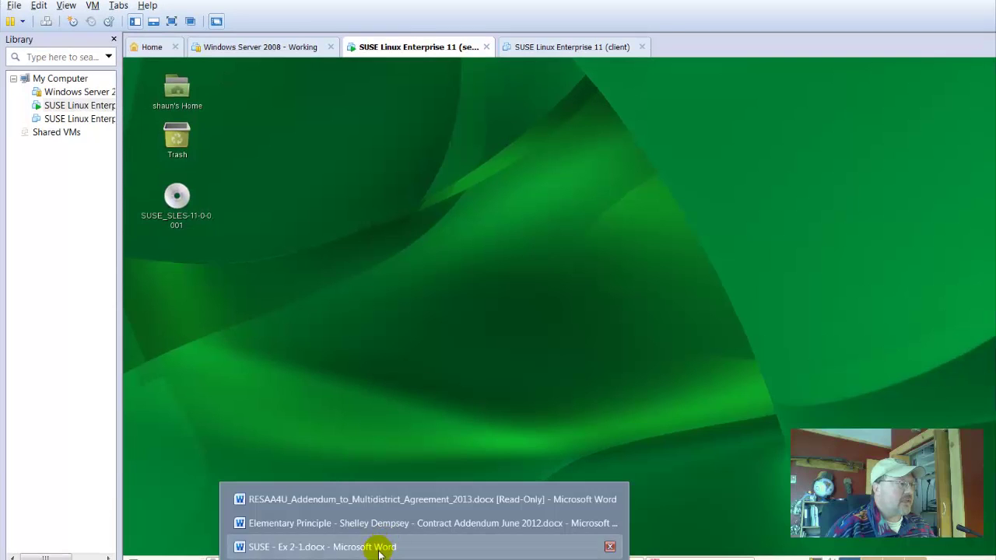
Bring up the exercise document, scroll through its instructions, then hide it to reveal the VM
{"action": "left_click", "coordinate": [381, 547]}
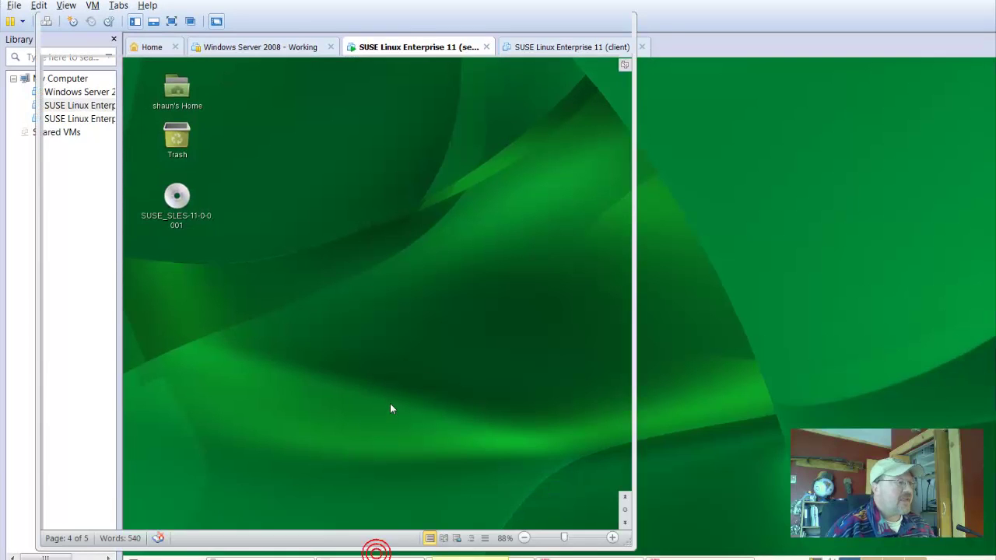
{"action": "scroll", "coordinate": [385, 354], "scroll_direction": "up", "scroll_amount": 5}
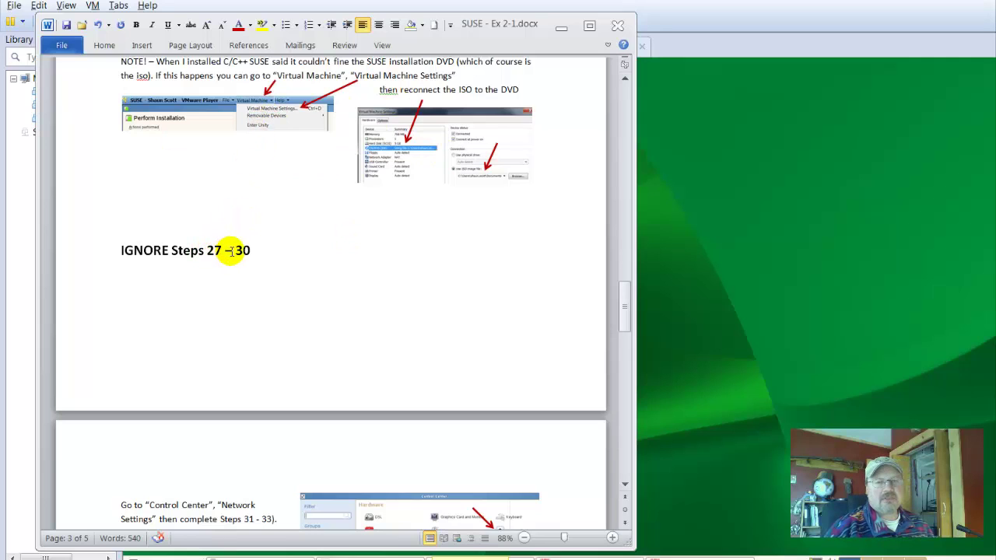
{"action": "scroll", "coordinate": [231, 250], "scroll_direction": "down", "scroll_amount": 6}
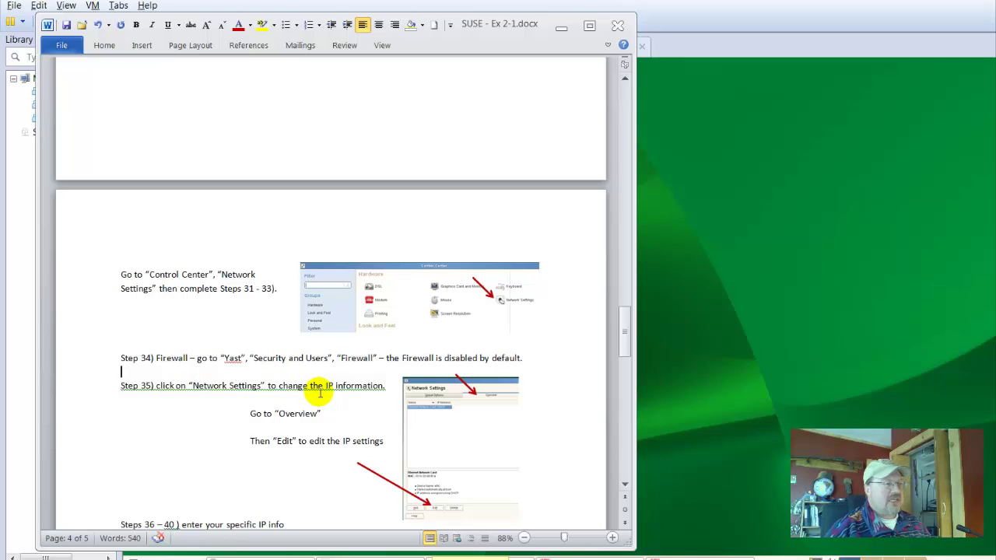
{"action": "scroll", "coordinate": [319, 393], "scroll_direction": "down", "scroll_amount": 3}
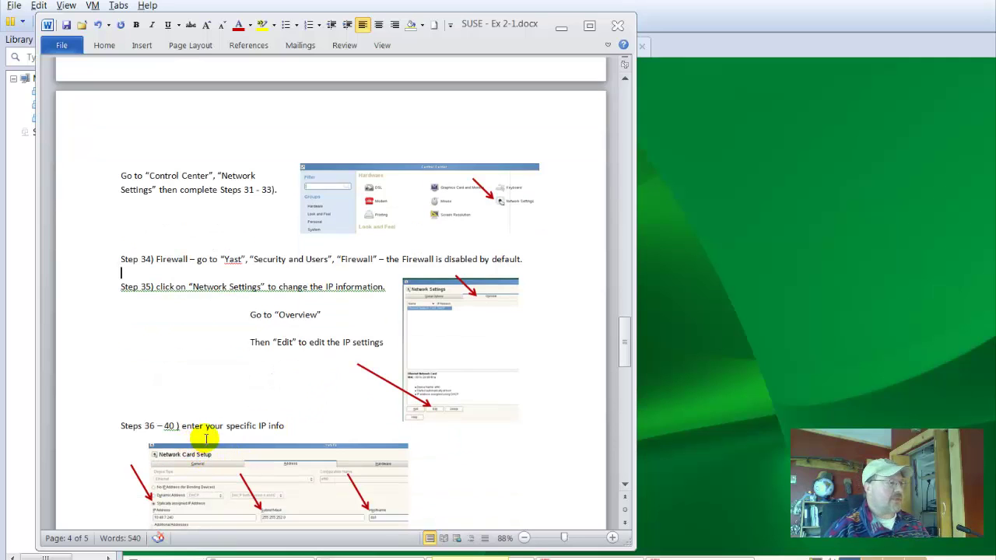
{"action": "scroll", "coordinate": [246, 436], "scroll_direction": "down", "scroll_amount": 2}
{"action": "scroll", "coordinate": [249, 438], "scroll_direction": "down", "scroll_amount": 2}
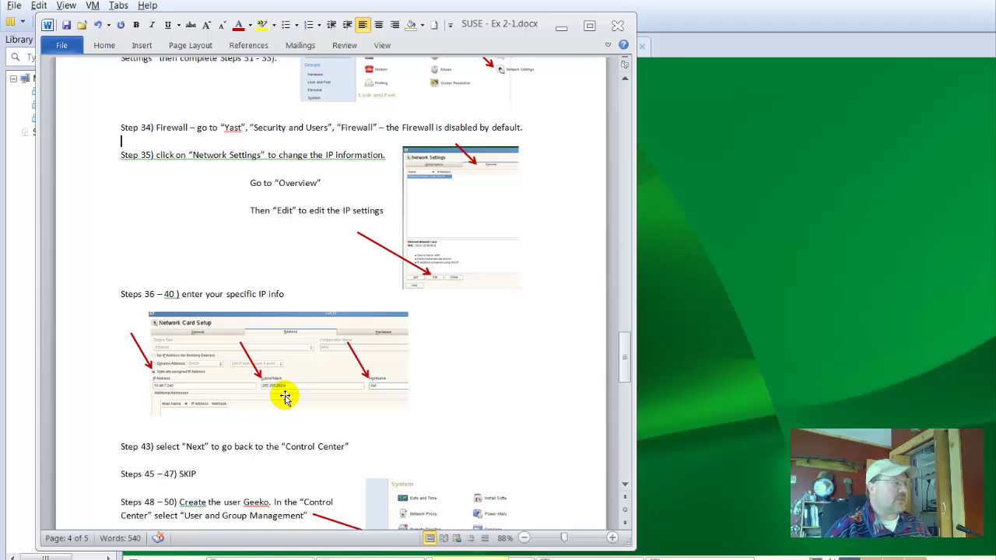
{"action": "left_click", "coordinate": [566, 26]}
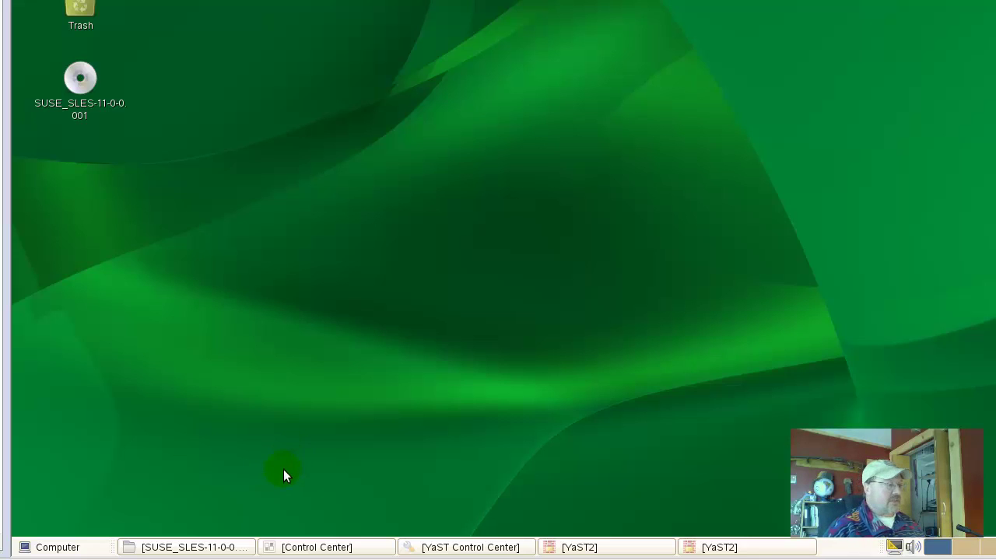
Open Network Settings from the Control Center, authenticating with the root password
{"action": "left_click", "coordinate": [324, 548]}
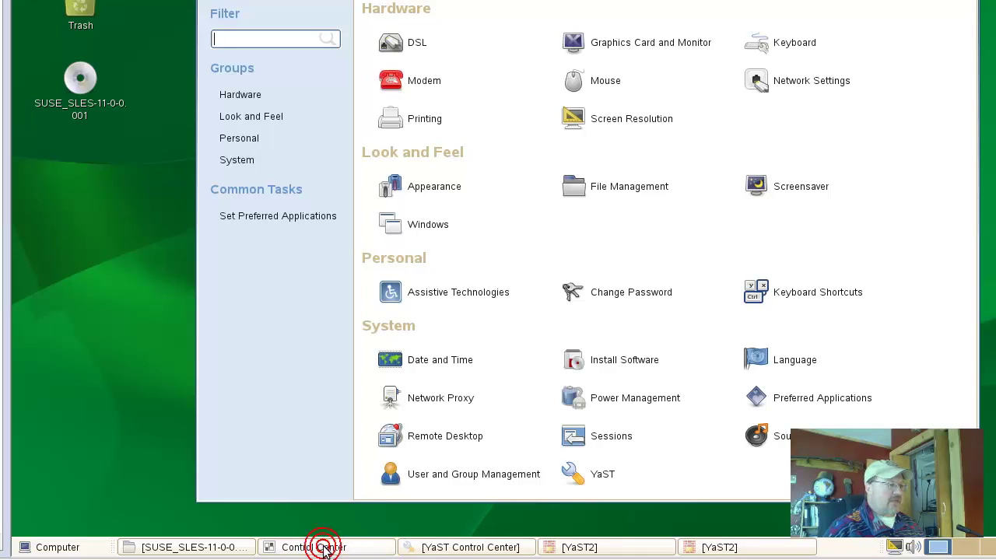
{"action": "left_click", "coordinate": [787, 80]}
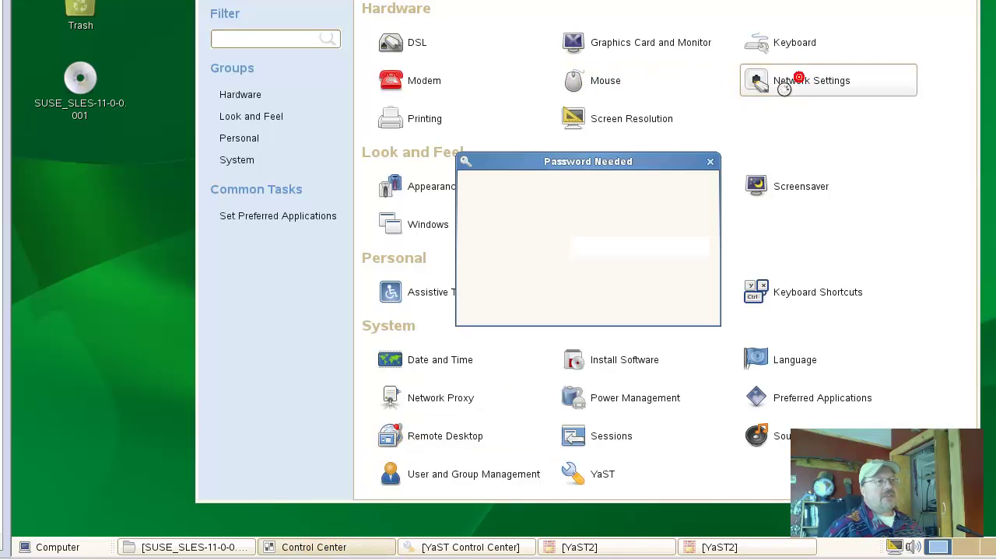
{"action": "type", "text": "******"}
{"action": "key", "text": "Return"}
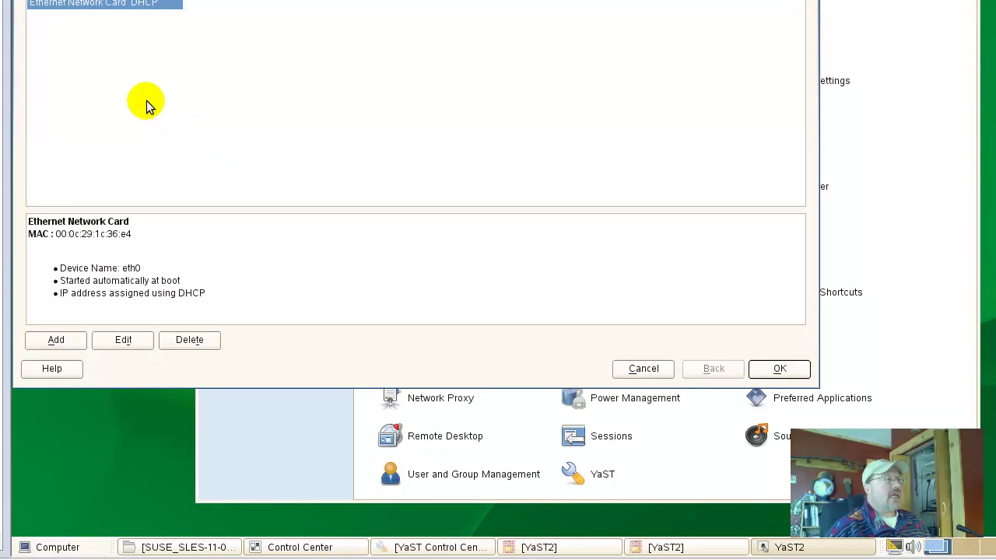
On the Hostname/DNS page, set hostname shaun-server and domain name shaun.com
{"action": "left_click", "coordinate": [440, 103]}
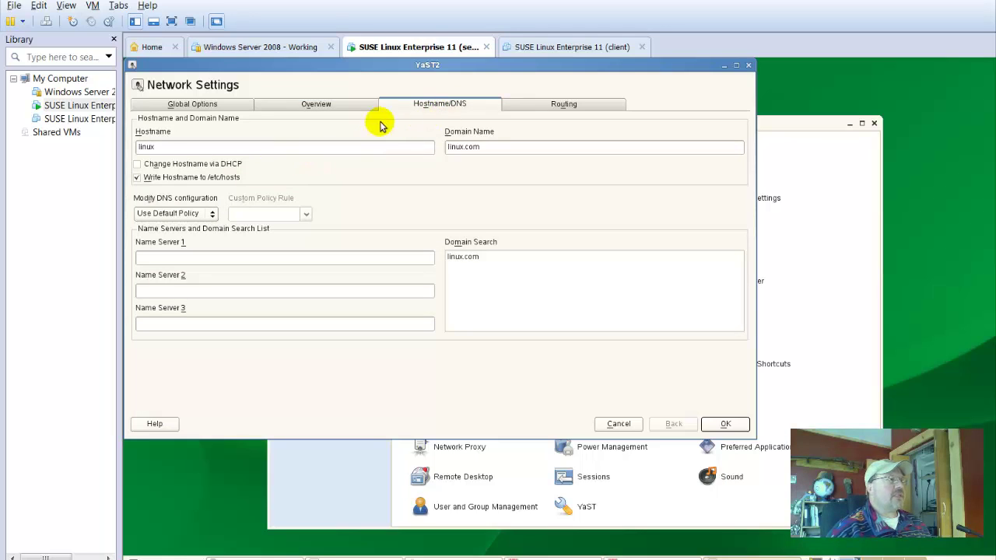
{"action": "left_click", "coordinate": [281, 151]}
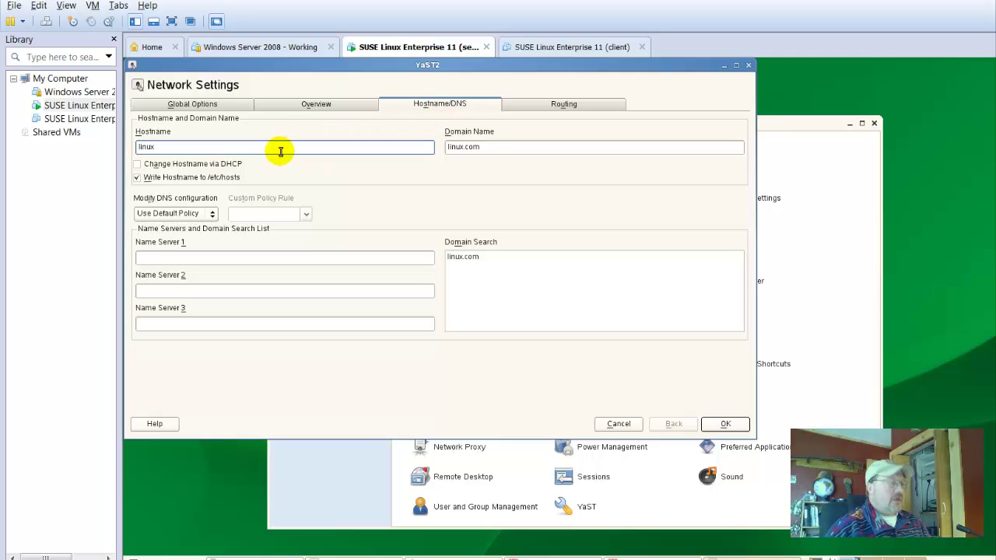
{"action": "key", "text": "BackSpace"}
{"action": "key", "text": "BackSpace"}
{"action": "key", "text": "BackSpace"}
{"action": "key", "text": "BackSpace"}
{"action": "key", "text": "BackSpace"}
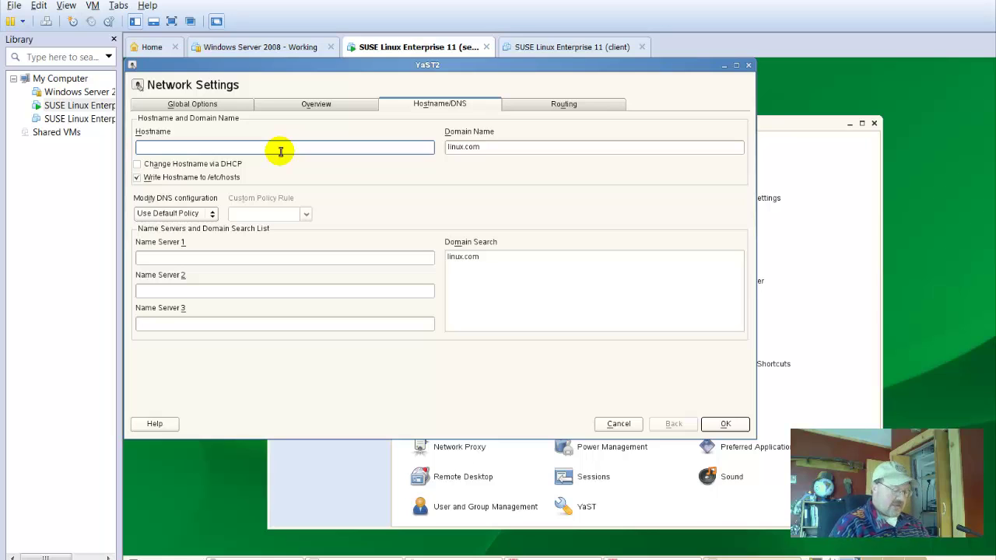
{"action": "type", "text": "shau"}
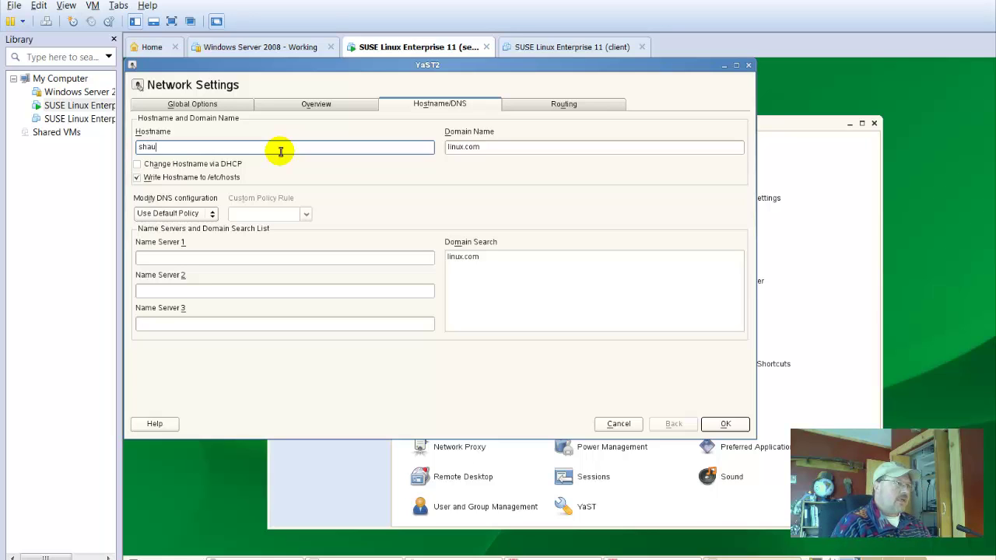
{"action": "type", "text": "n-server"}
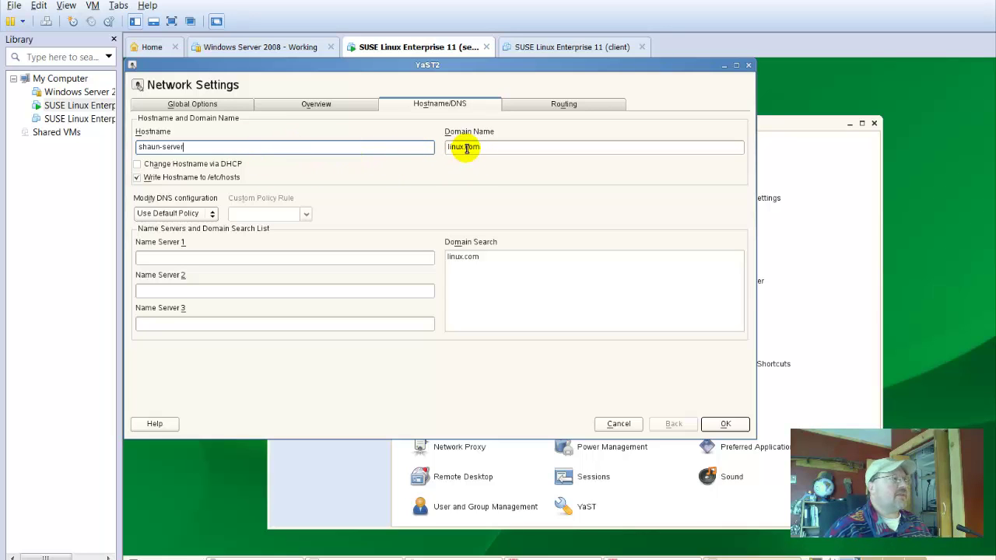
{"action": "left_click", "coordinate": [491, 148]}
{"action": "key", "text": "BackSpace"}
{"action": "key", "text": "BackSpace"}
{"action": "key", "text": "BackSpace"}
{"action": "key", "text": "BackSpace"}
{"action": "key", "text": "BackSpace"}
{"action": "key", "text": "BackSpace"}
{"action": "key", "text": "BackSpace"}
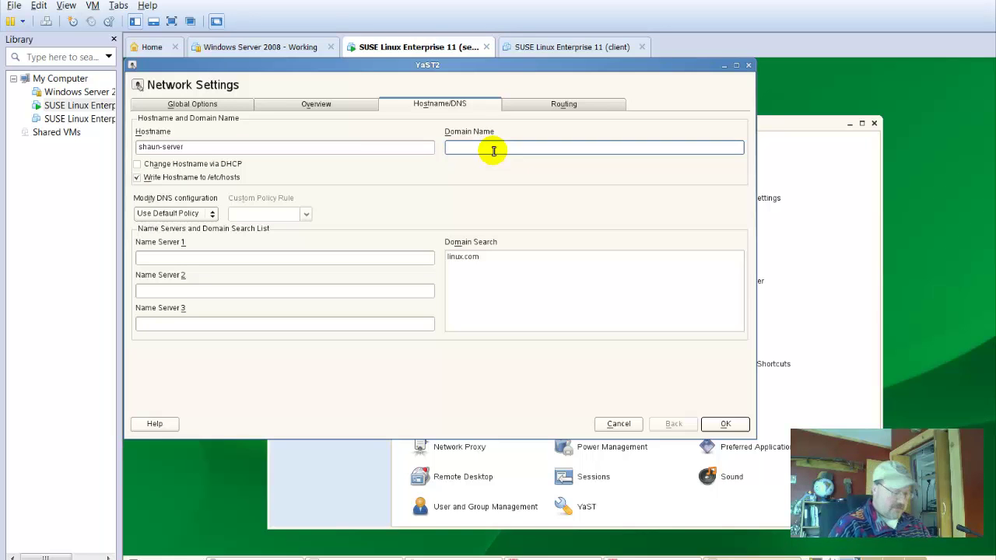
{"action": "type", "text": "shaun.com"}
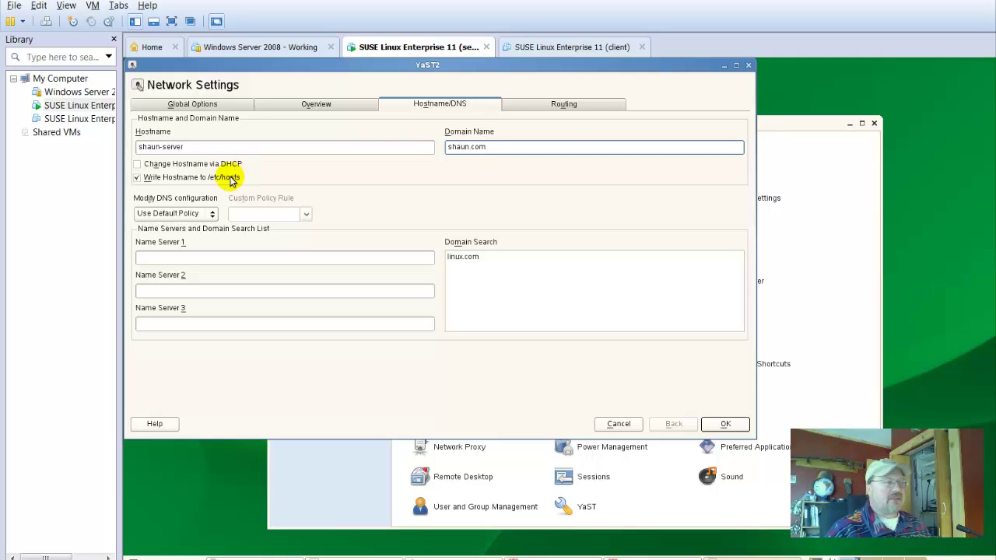
{"action": "left_click", "coordinate": [209, 256]}
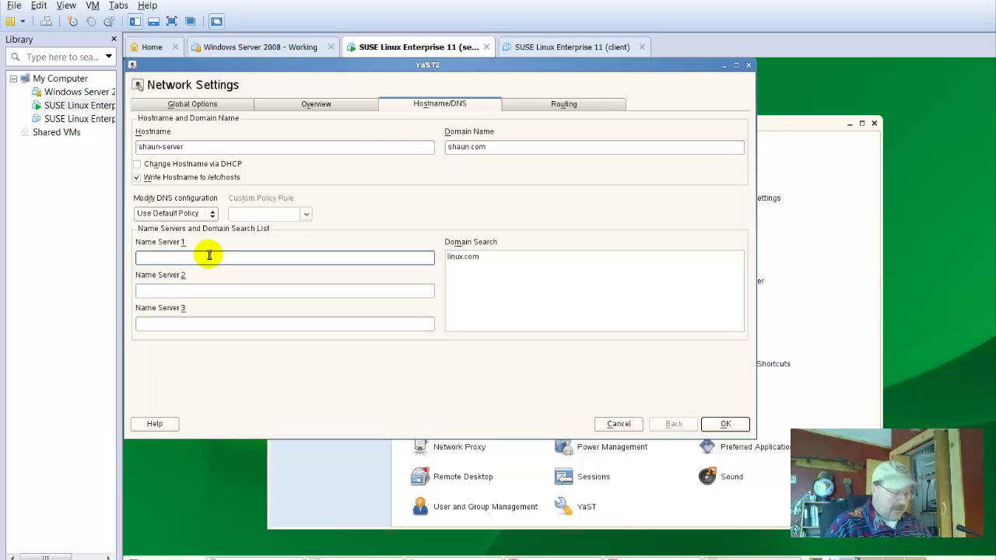
Enter 10.48.7.254 as Name Server 1 and remove linux.com from the Domain Search list
{"action": "type", "text": "10.48.7.254"}
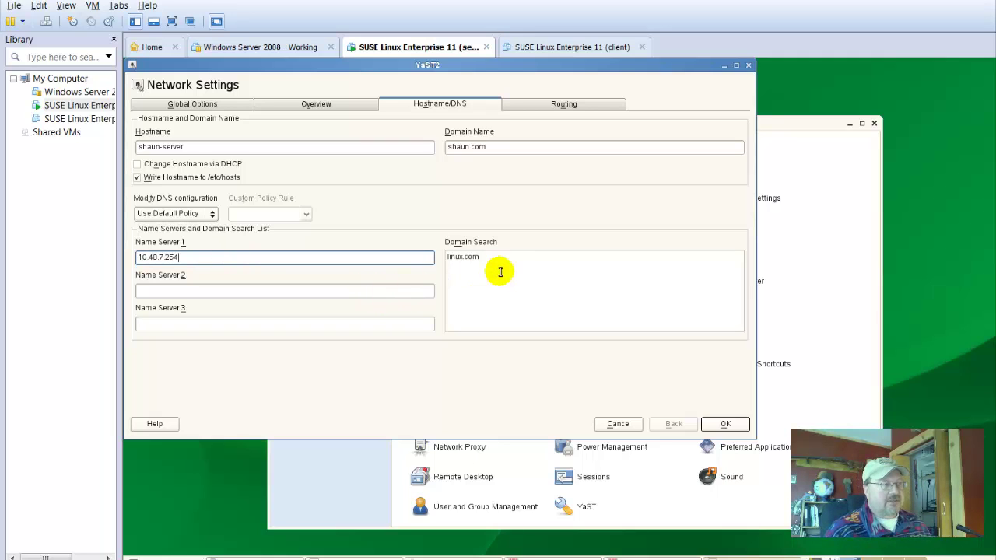
{"action": "left_click_drag", "start_coordinate": [481, 257], "coordinate": [425, 262]}
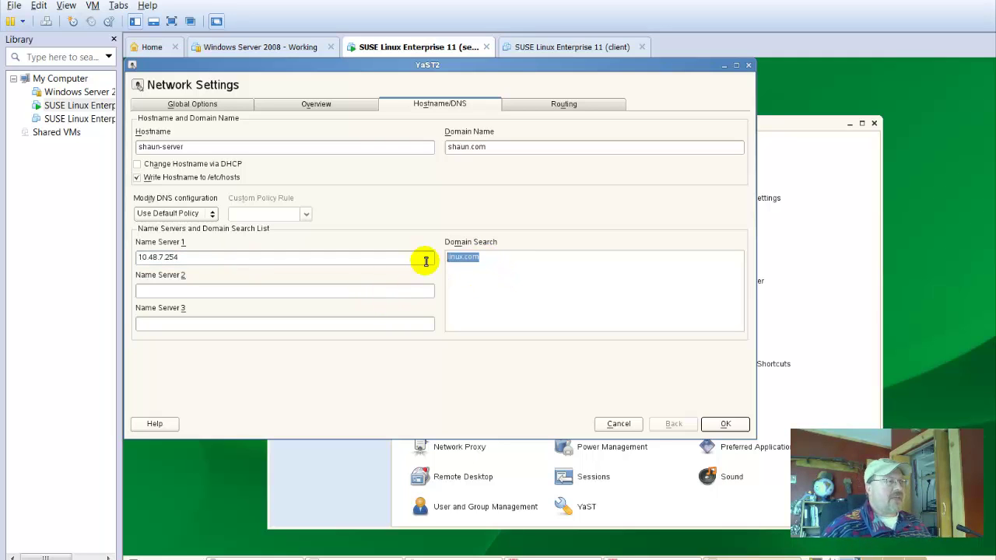
{"action": "key", "text": "Delete"}
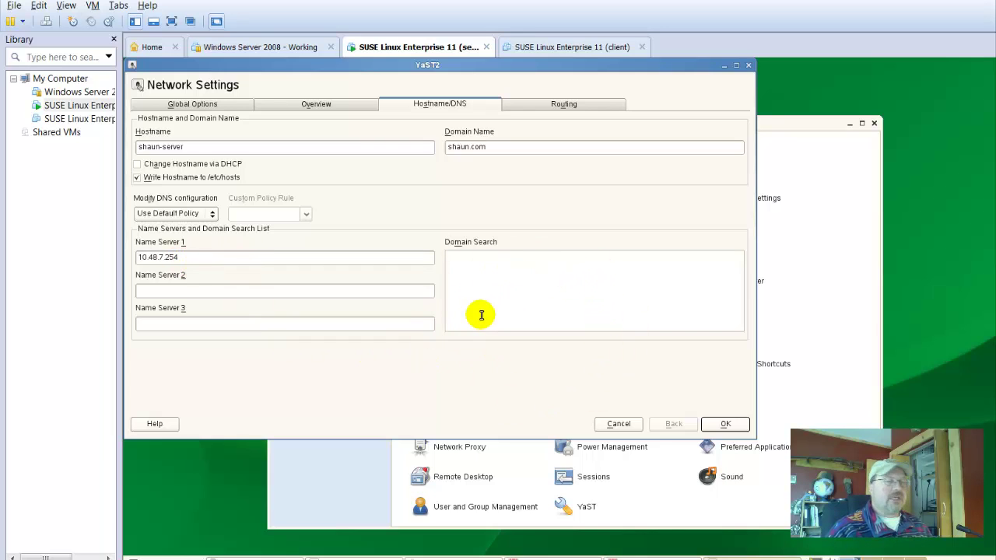
Save the network configuration and set the firewall configuration window aside
{"action": "left_click", "coordinate": [720, 424]}
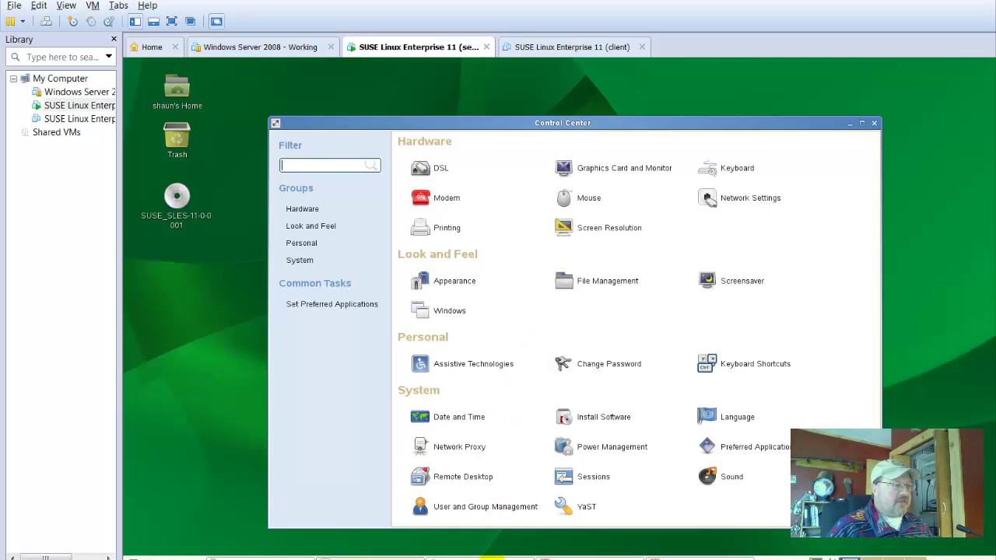
{"action": "left_click", "coordinate": [575, 558]}
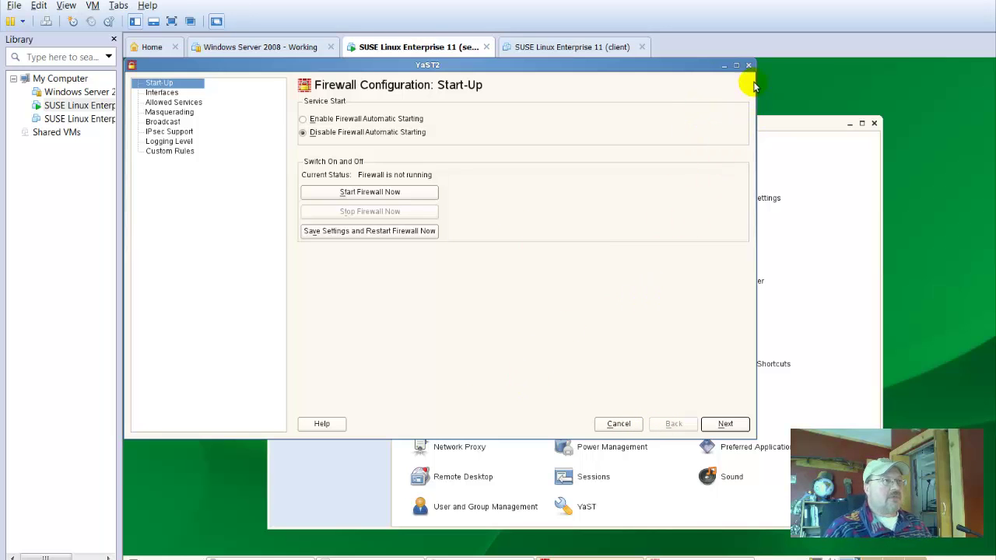
{"action": "left_click", "coordinate": [723, 64]}
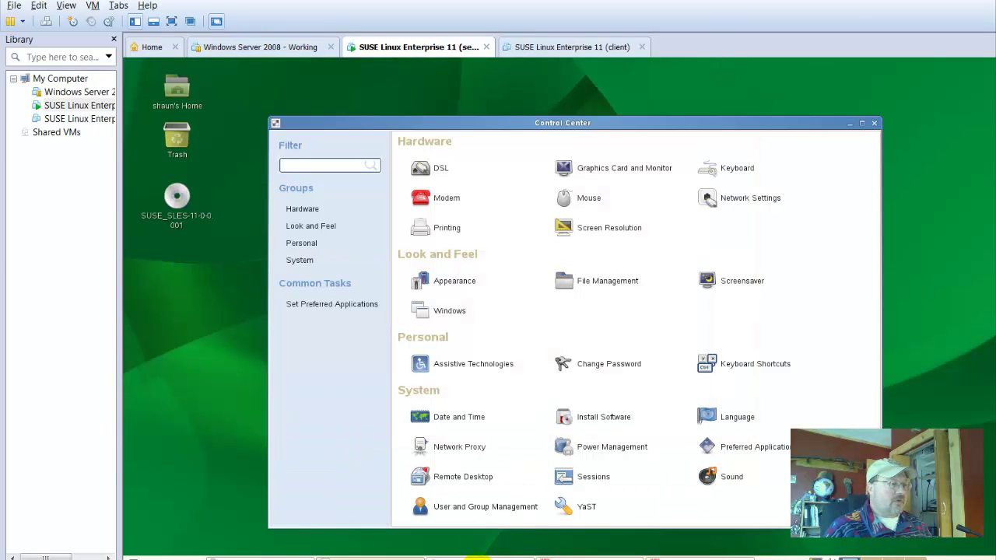
Launch YaST from the Computer menu, scroll its module list, then minimize it
{"action": "left_click", "coordinate": [476, 557]}
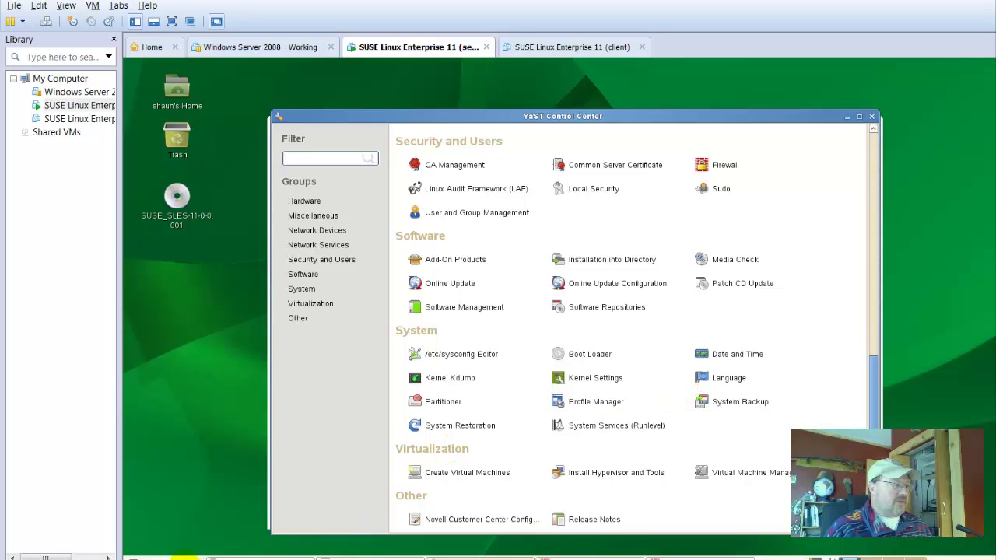
{"action": "left_click", "coordinate": [179, 557]}
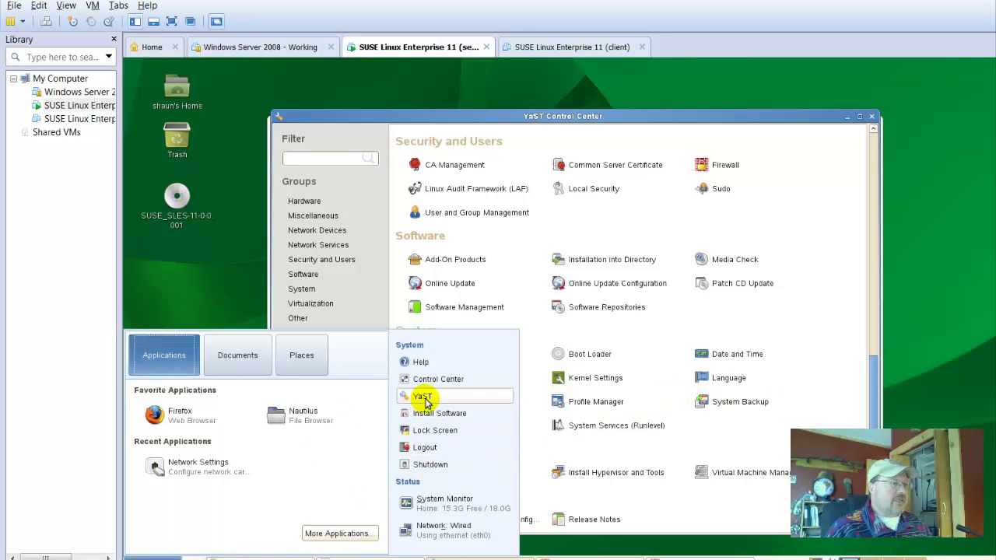
{"action": "left_click", "coordinate": [217, 296]}
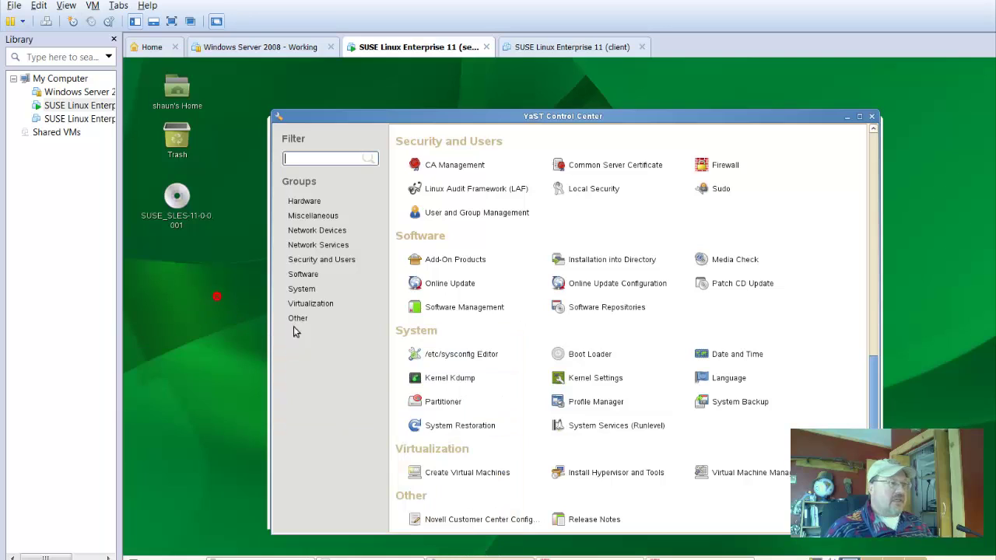
{"action": "left_click", "coordinate": [652, 480]}
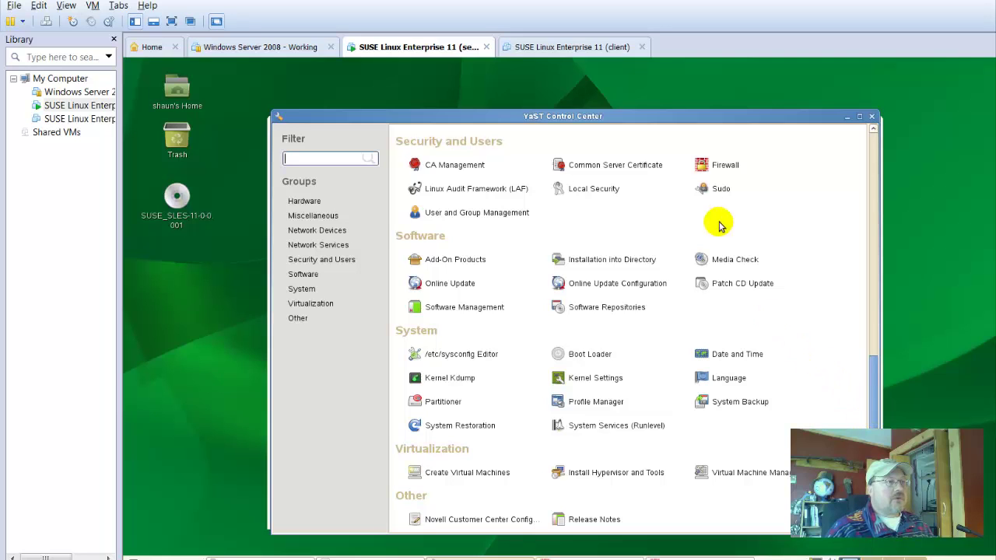
{"action": "left_click_drag", "start_coordinate": [872, 398], "coordinate": [872, 349]}
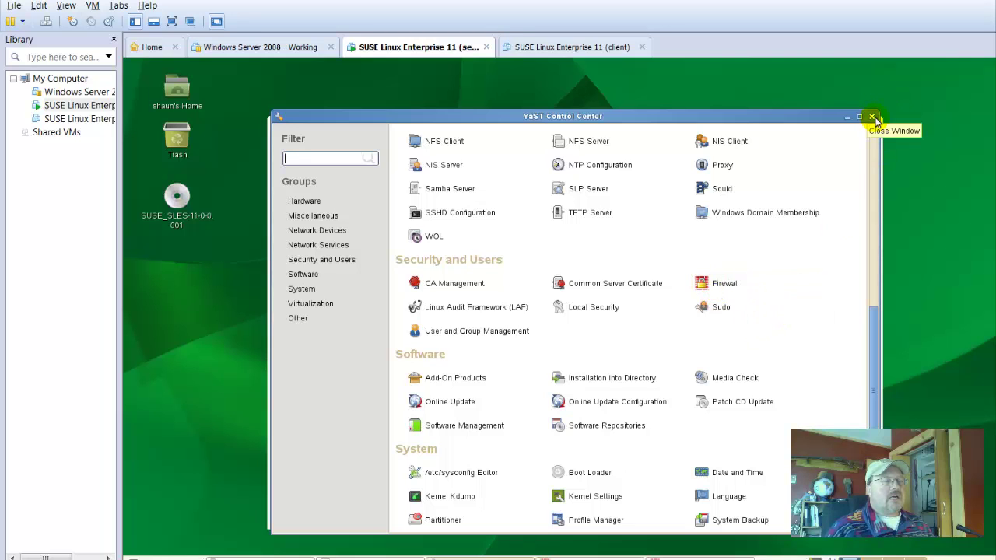
{"action": "left_click", "coordinate": [848, 118]}
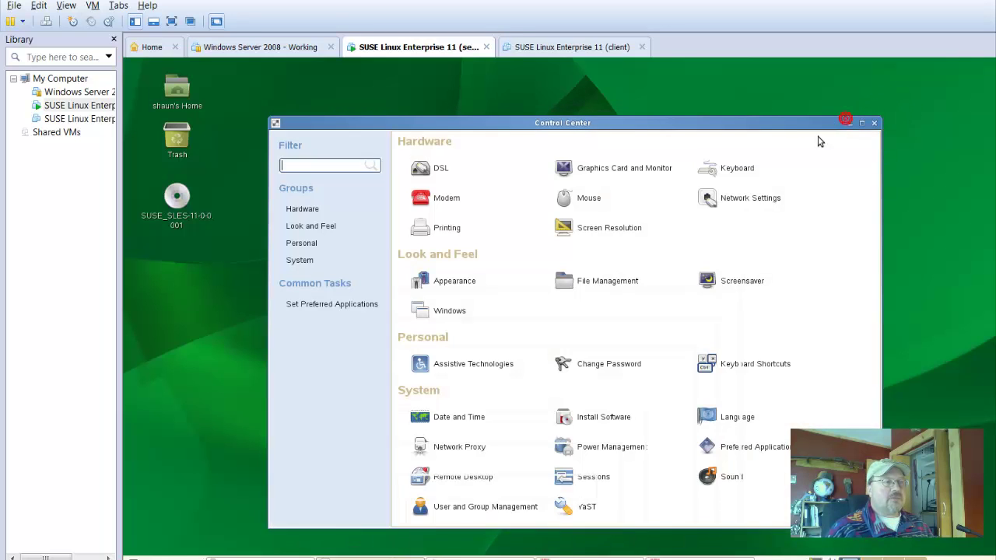
Complete the YaST Firewall wizard through its summary, leaving the firewall not running
{"action": "left_click", "coordinate": [576, 557]}
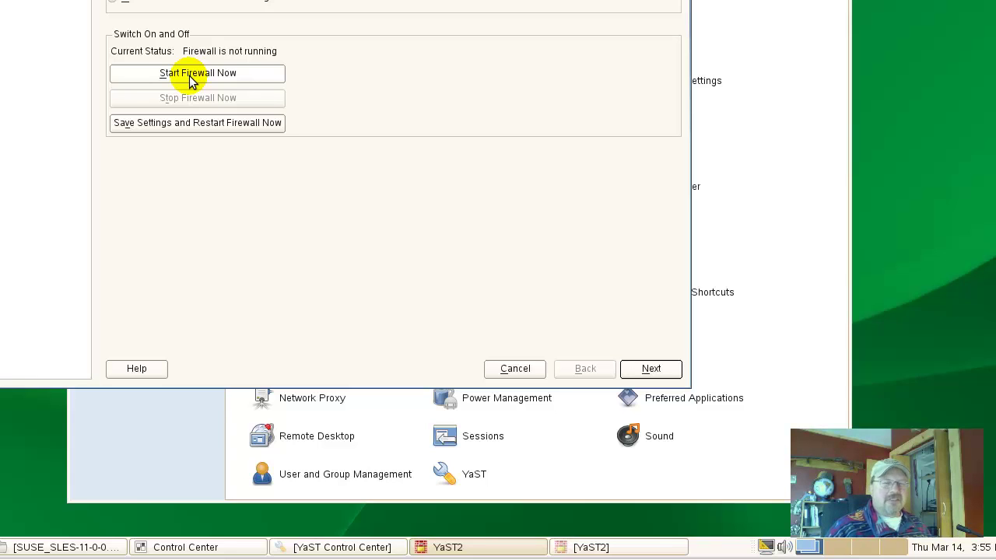
{"action": "left_click", "coordinate": [648, 369]}
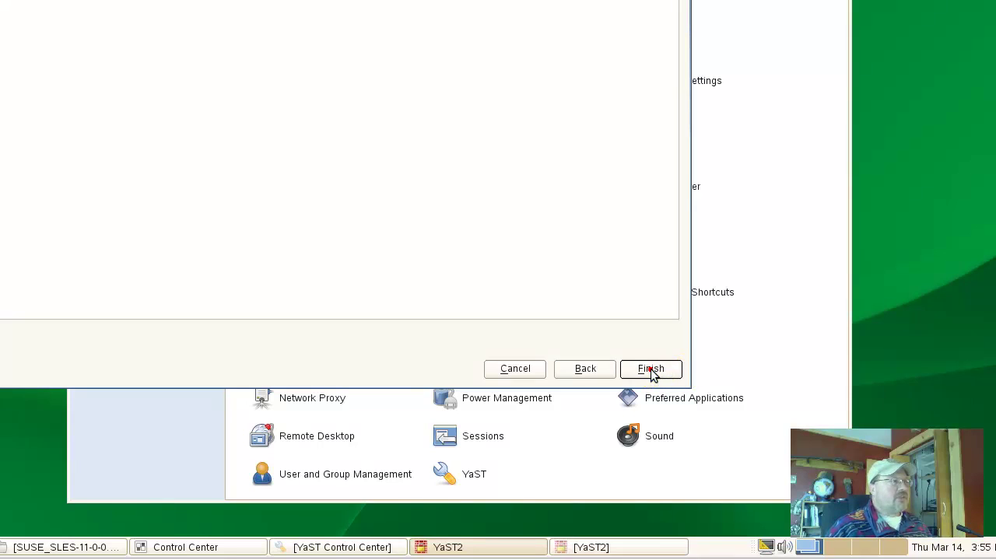
{"action": "left_click", "coordinate": [651, 371]}
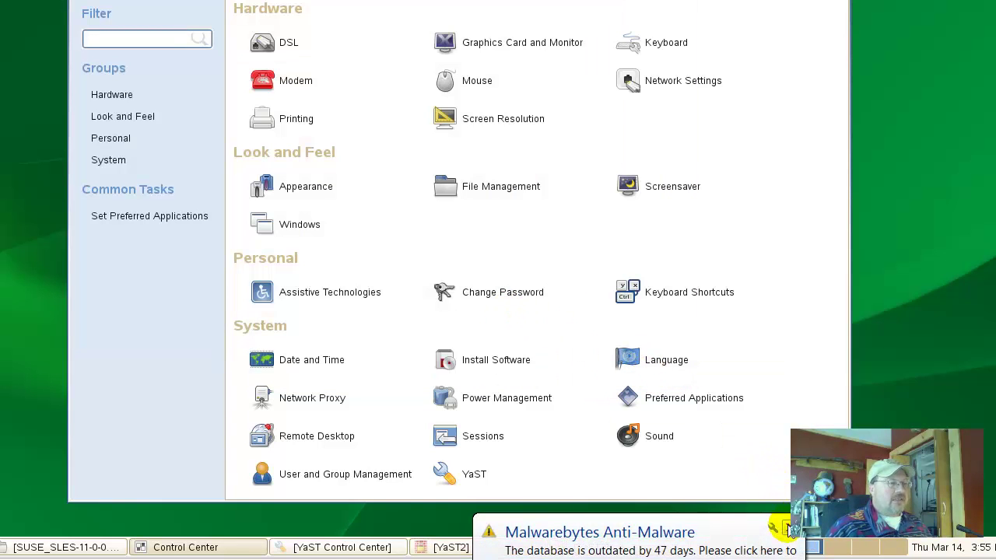
Dismiss the anti-malware notice, the firewall start-up window and the connection error message
{"action": "left_click", "coordinate": [788, 529]}
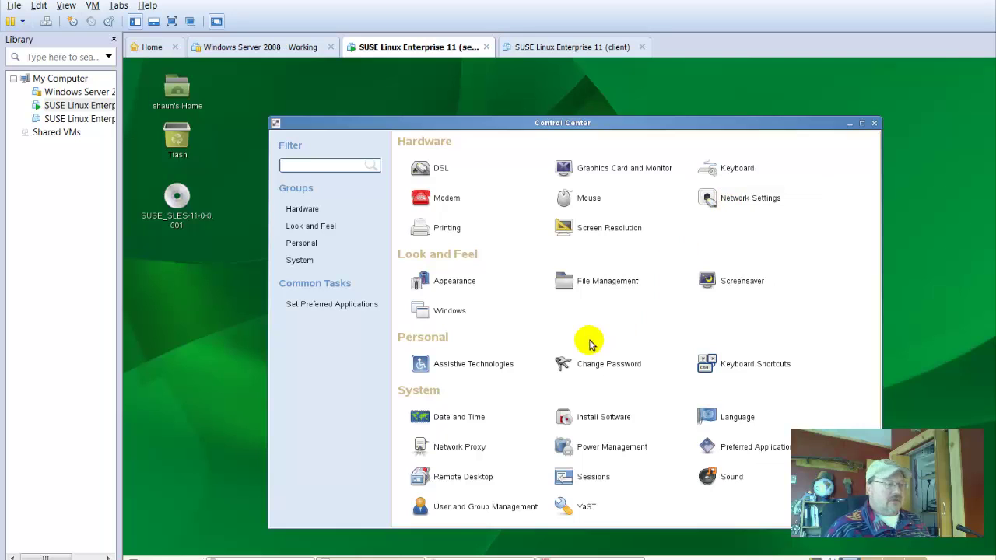
{"action": "left_click", "coordinate": [721, 201]}
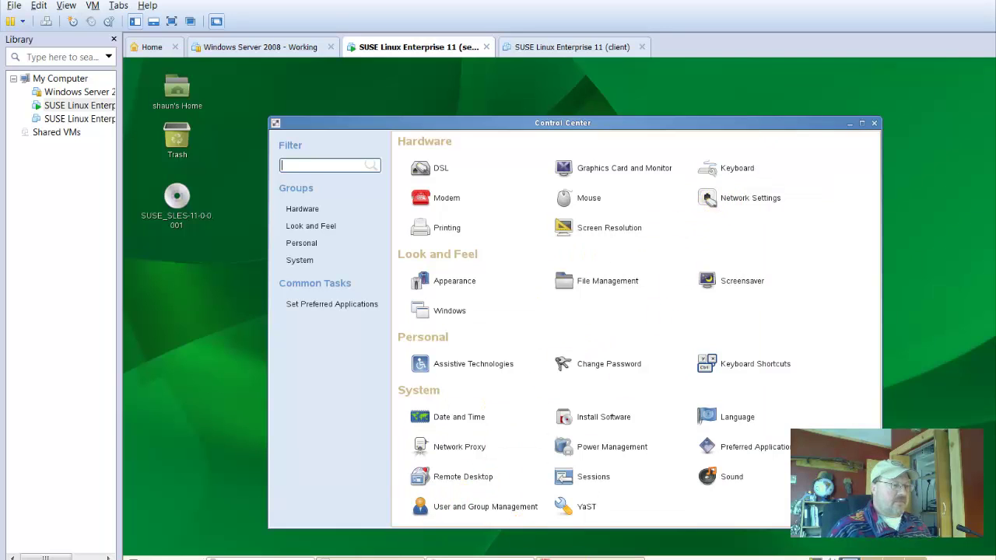
{"action": "left_click", "coordinate": [749, 67]}
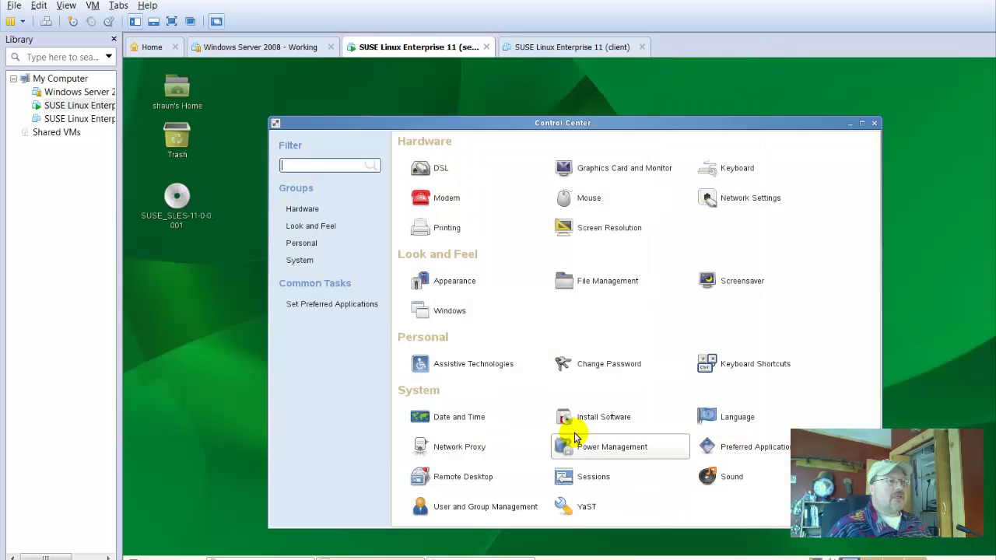
{"action": "left_click", "coordinate": [576, 439]}
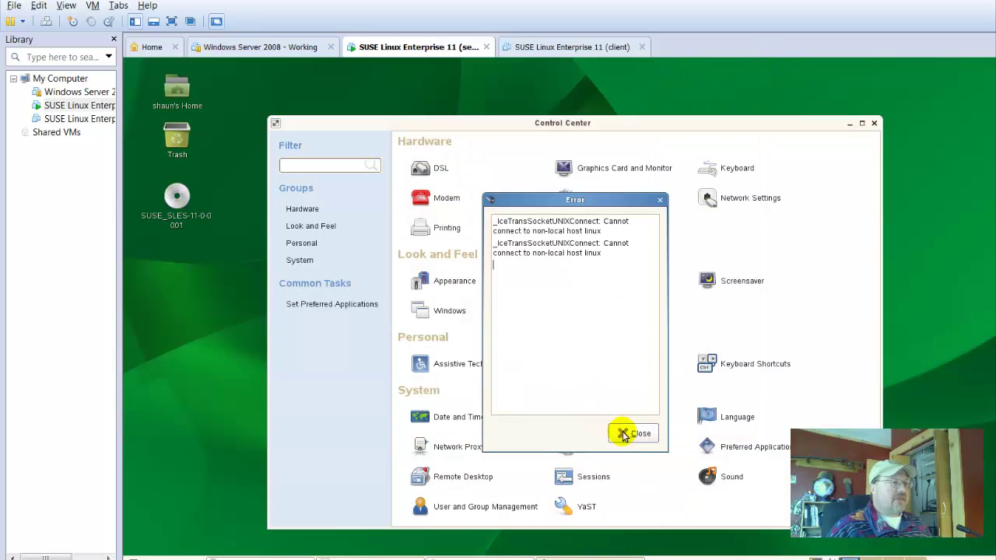
{"action": "left_click", "coordinate": [634, 434]}
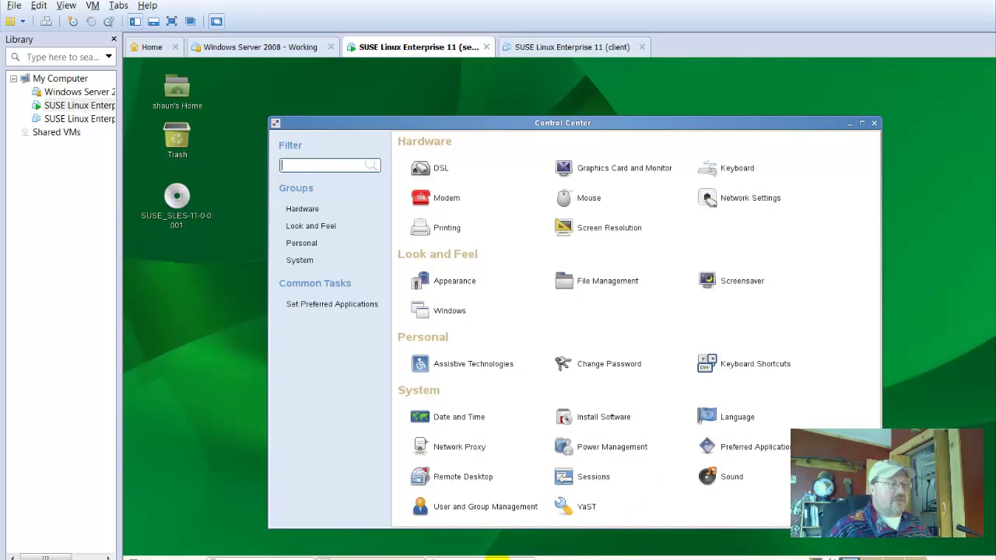
Close YaST Control Center and launch Network Settings from the SUSE Control Center
{"action": "left_click", "coordinate": [497, 557]}
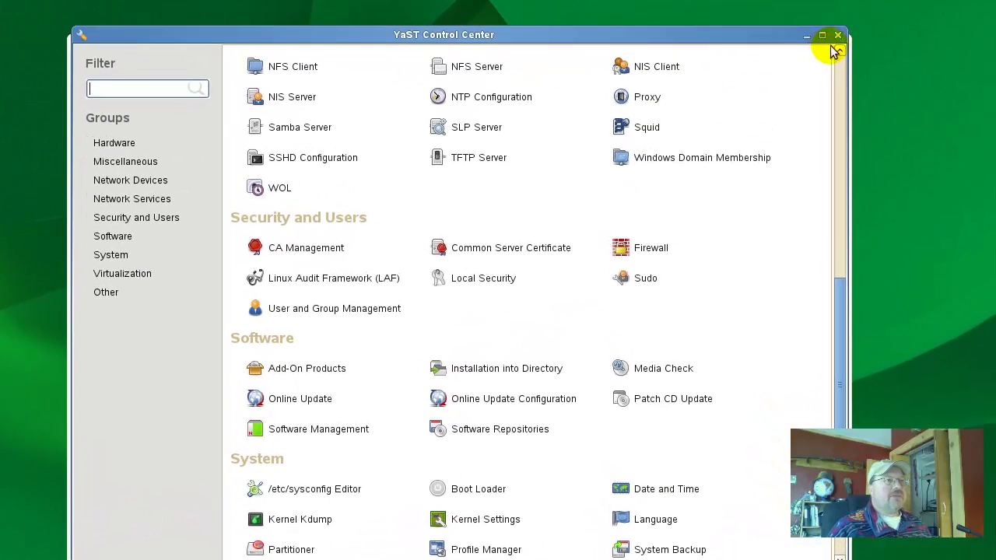
{"action": "left_click", "coordinate": [837, 36]}
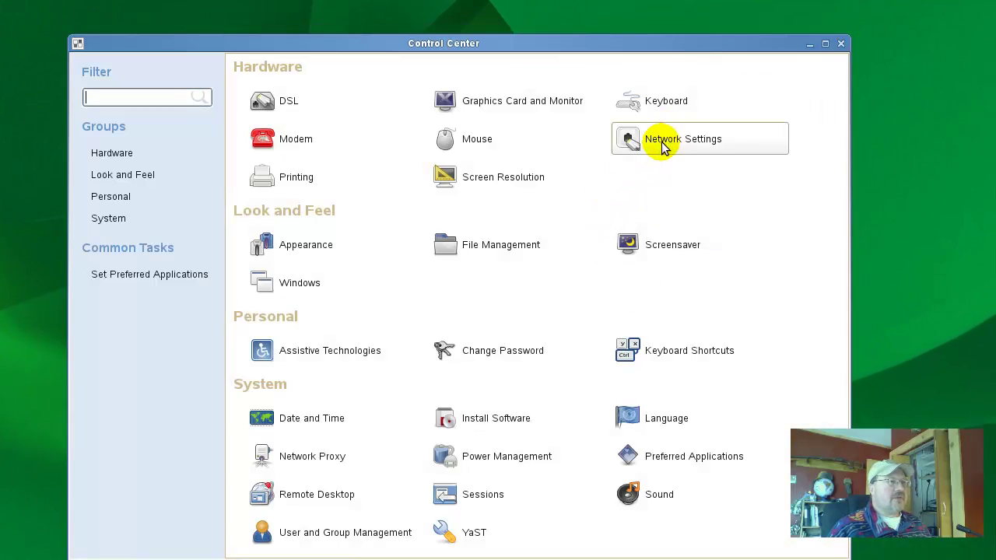
{"action": "left_click_drag", "start_coordinate": [549, 45], "coordinate": [522, 49]}
{"action": "left_click", "coordinate": [640, 147]}
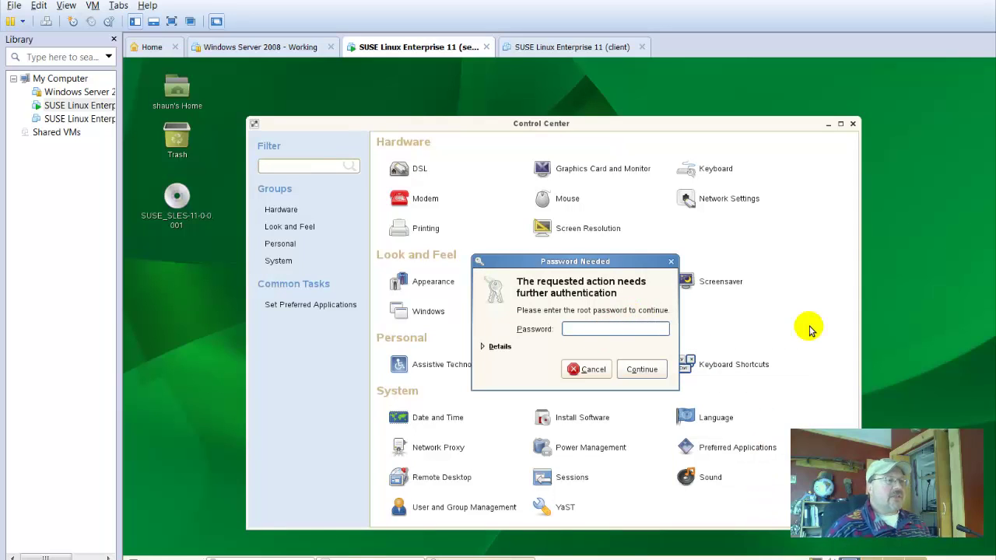
Enter the root password to load Network Settings showing eth0 on DHCP
{"action": "type", "text": "•••••"}
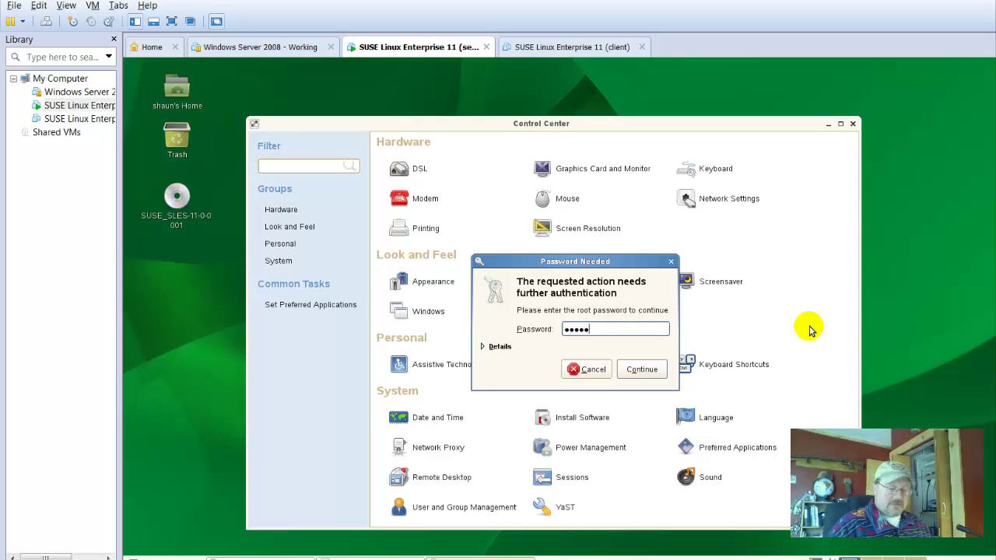
{"action": "left_click", "coordinate": [634, 369]}
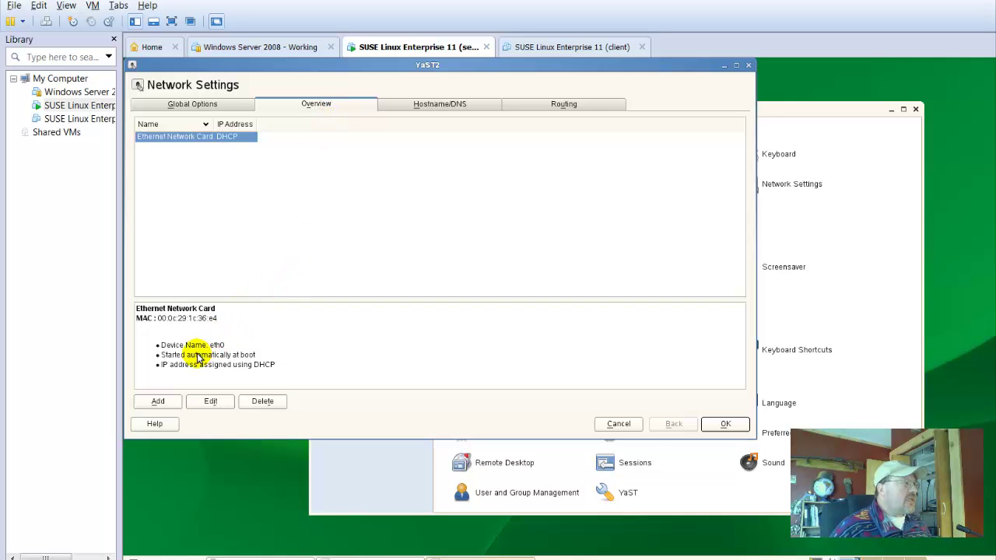
Give eth0 static IP 10.48.7.240, subnet mask 255.255.252.0 and hostname shaun-server
{"action": "left_click", "coordinate": [213, 402]}
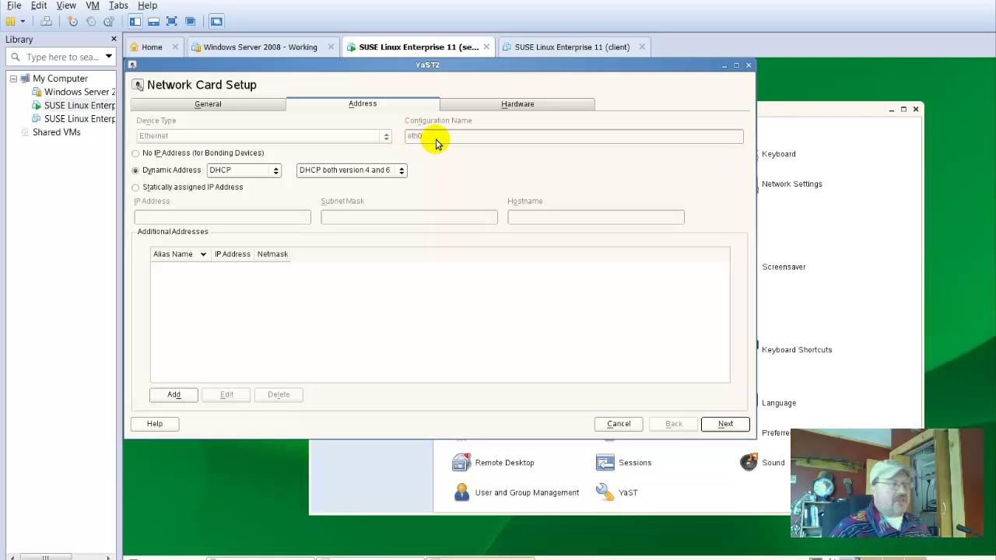
{"action": "left_click", "coordinate": [149, 187]}
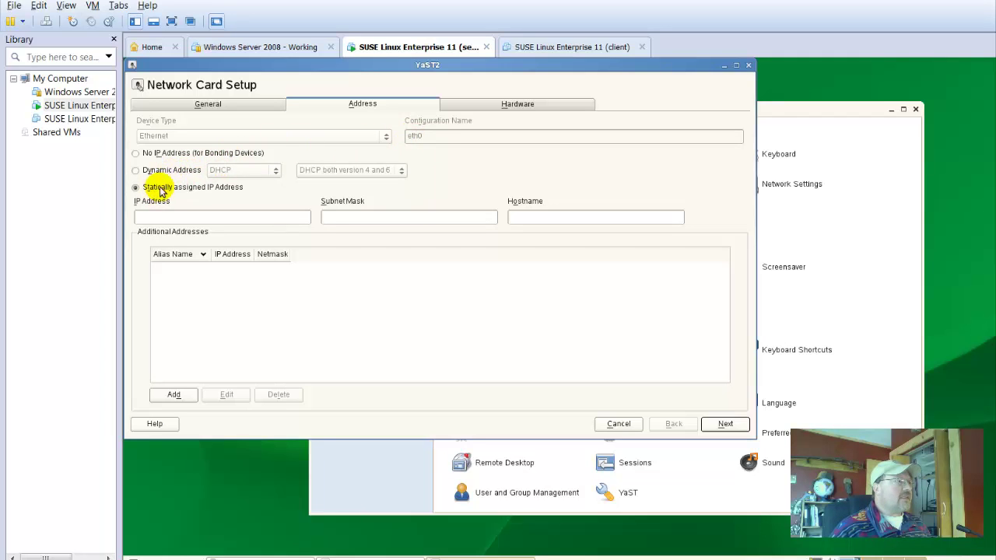
{"action": "left_click", "coordinate": [225, 216]}
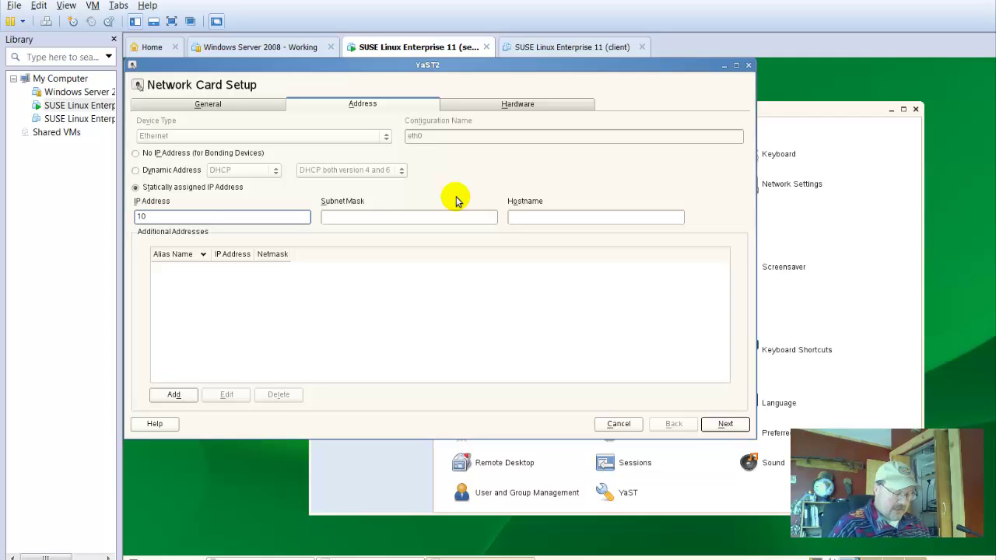
{"action": "type", "text": "."}
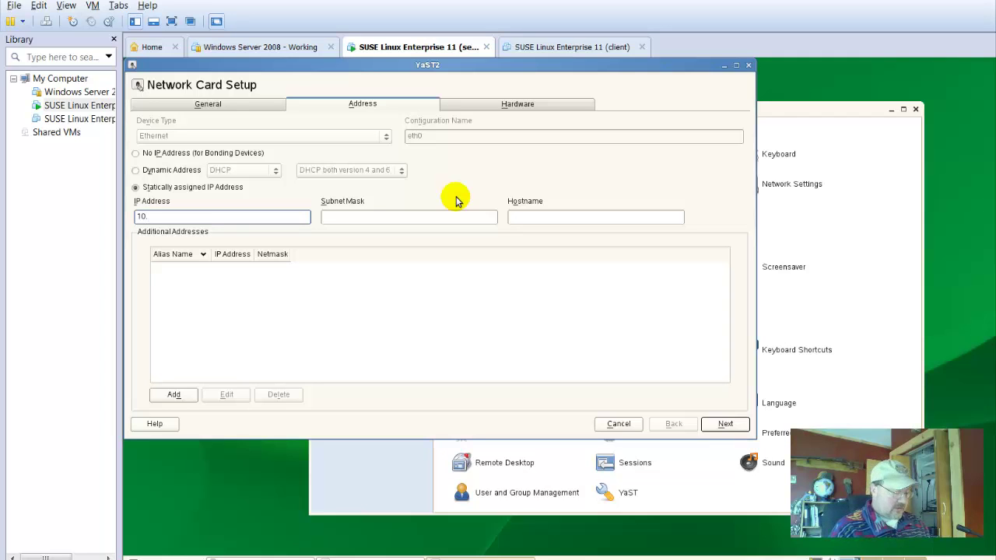
{"action": "type", "text": "48.7.240"}
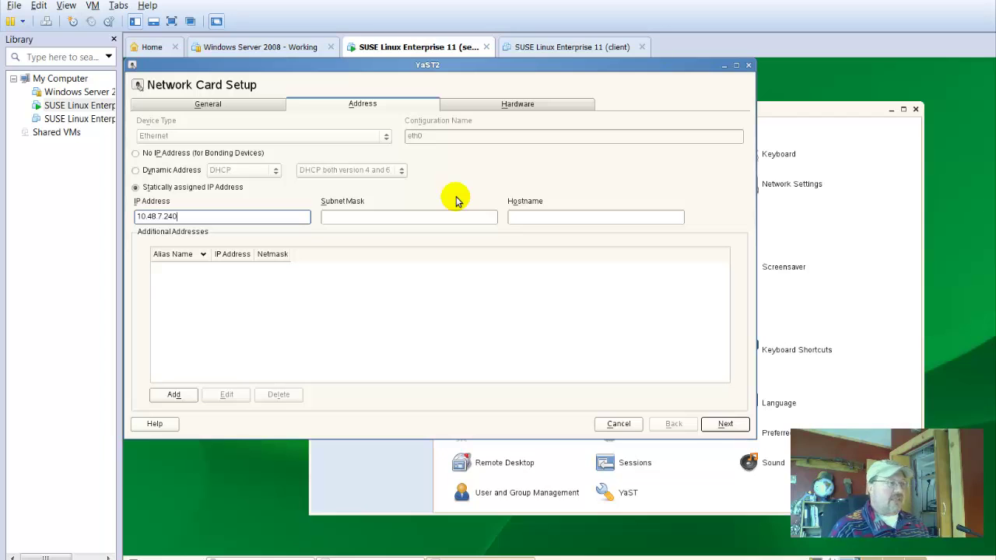
{"action": "key", "text": "Tab"}
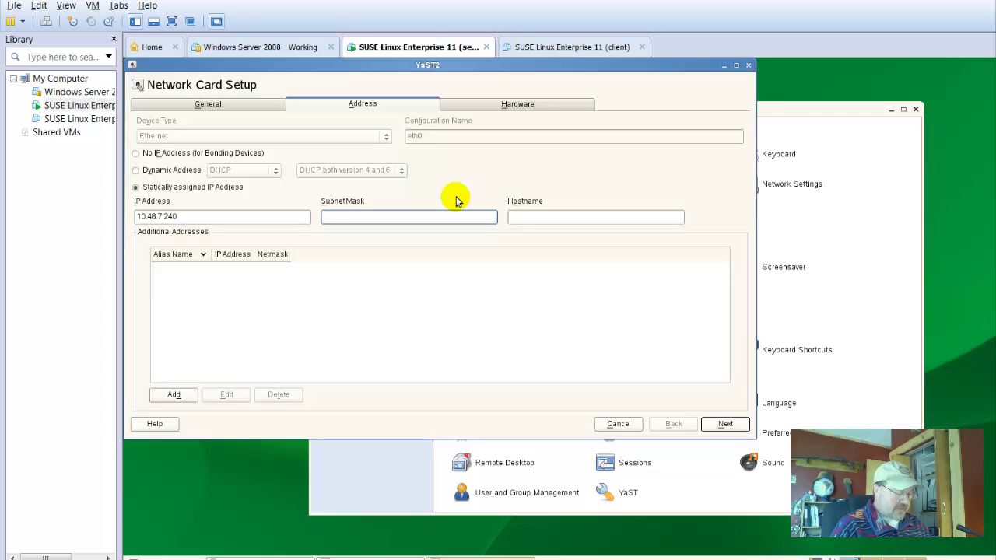
{"action": "type", "text": "255.255.252.0"}
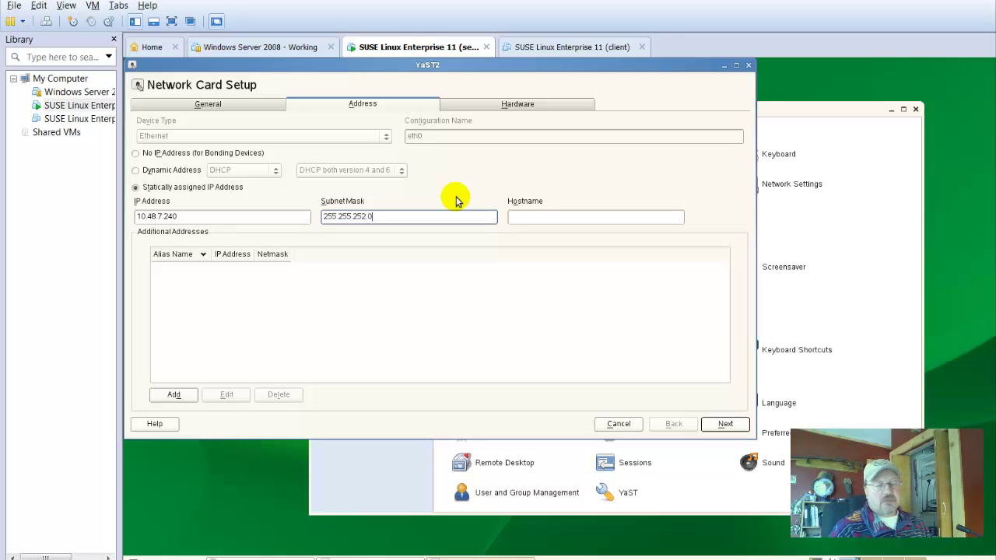
{"action": "key", "text": "Tab"}
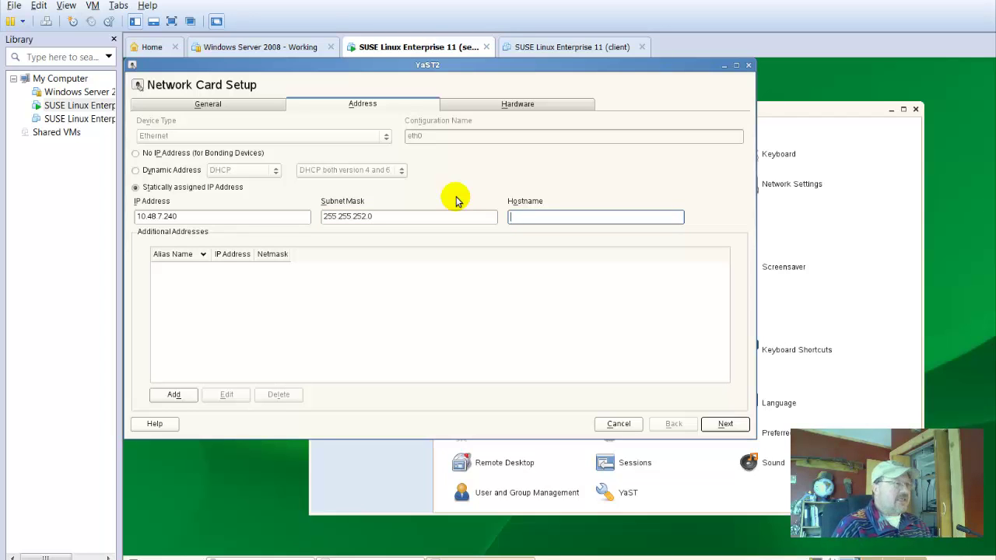
{"action": "type", "text": "shaun"}
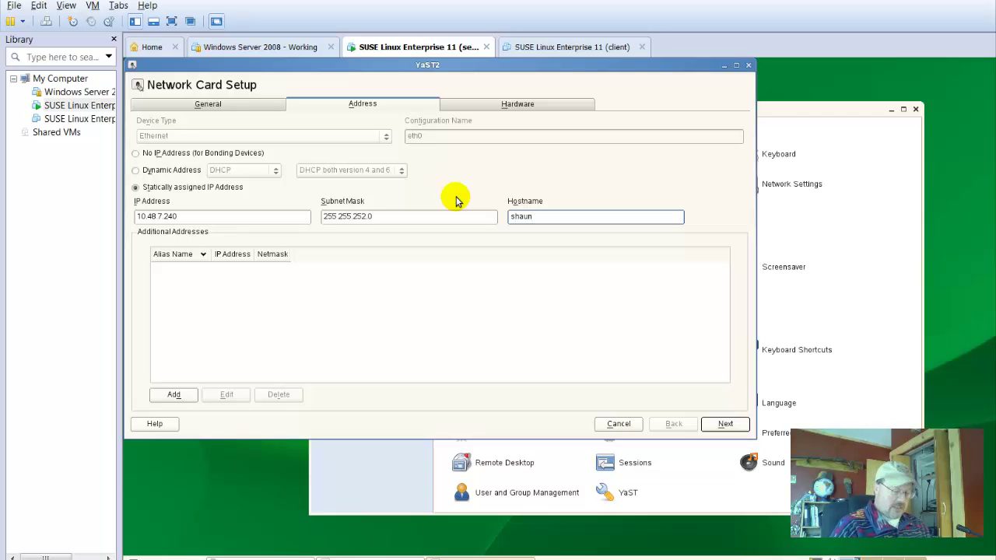
{"action": "type", "text": "-server"}
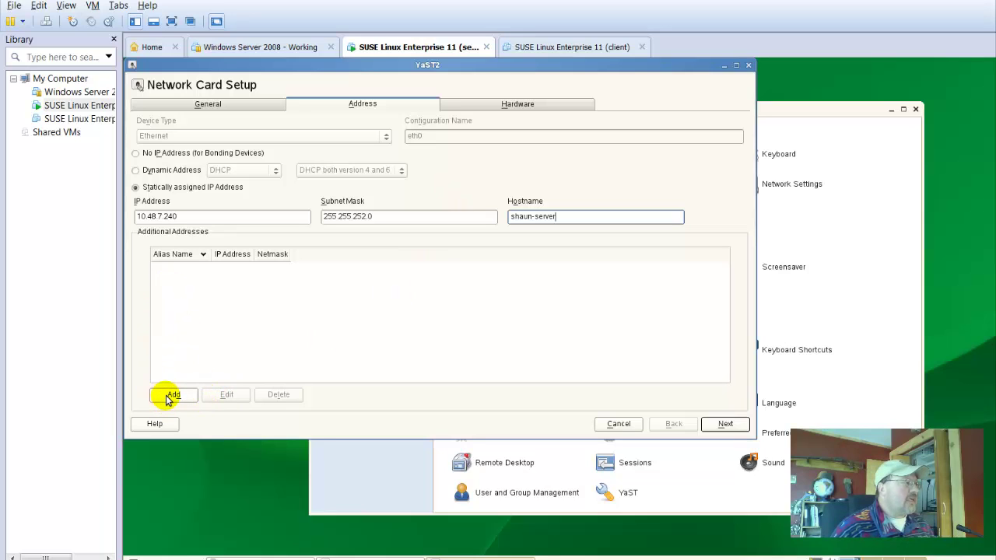
Confirm the eth0 settings, review Hostname/DNS, and enter default gateway 10.48.7.254 under Routing
{"action": "left_click", "coordinate": [723, 424]}
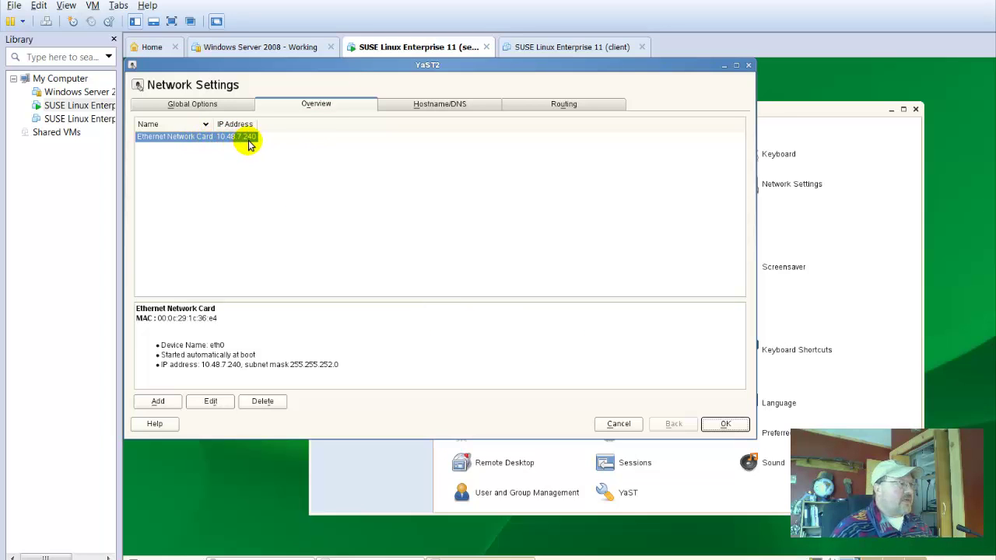
{"action": "left_click", "coordinate": [433, 106]}
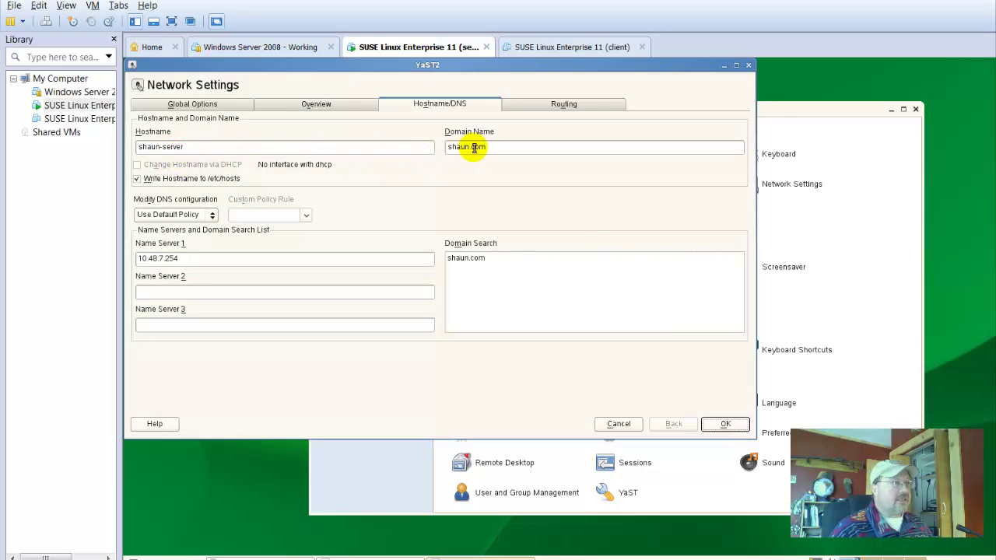
{"action": "left_click", "coordinate": [215, 257]}
{"action": "left_click", "coordinate": [584, 106]}
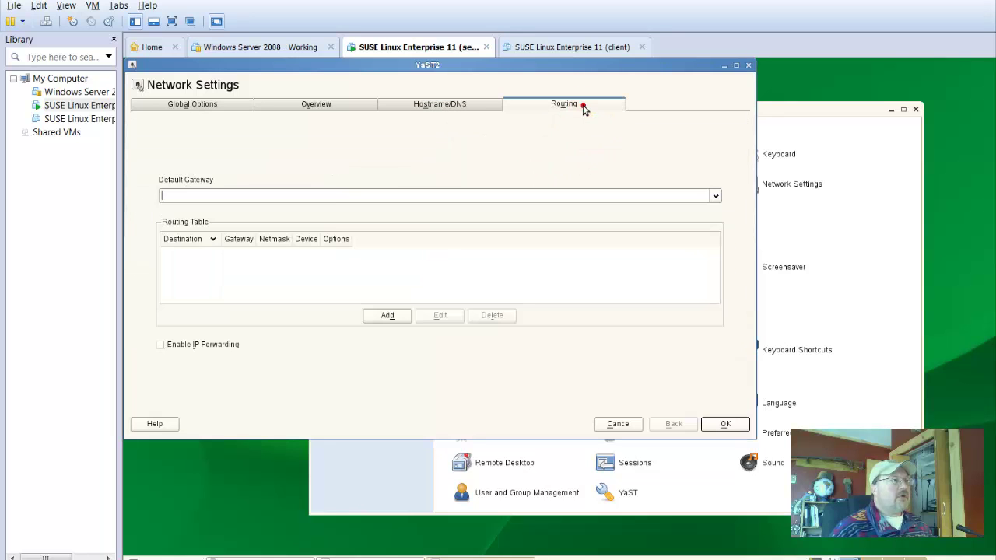
{"action": "left_click", "coordinate": [302, 198]}
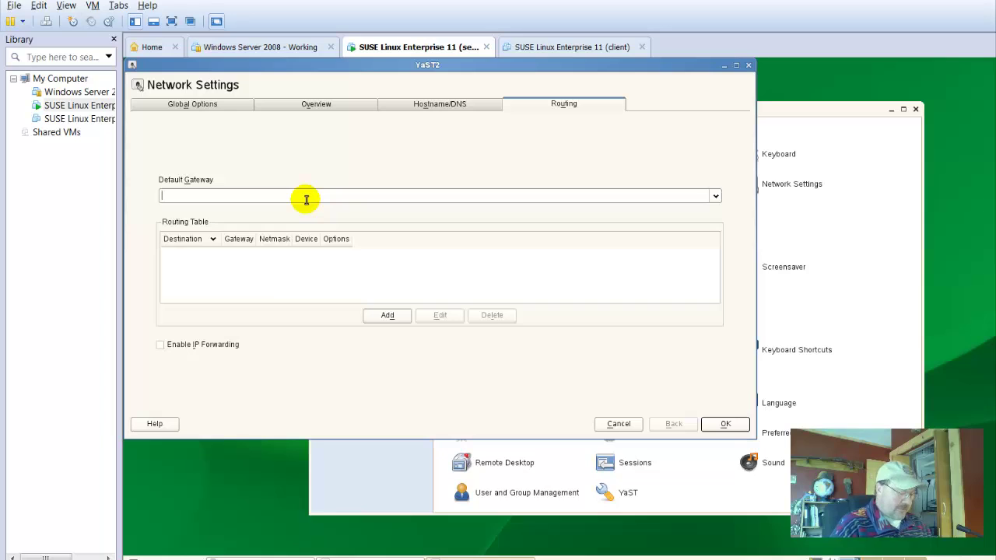
{"action": "type", "text": "10.48"}
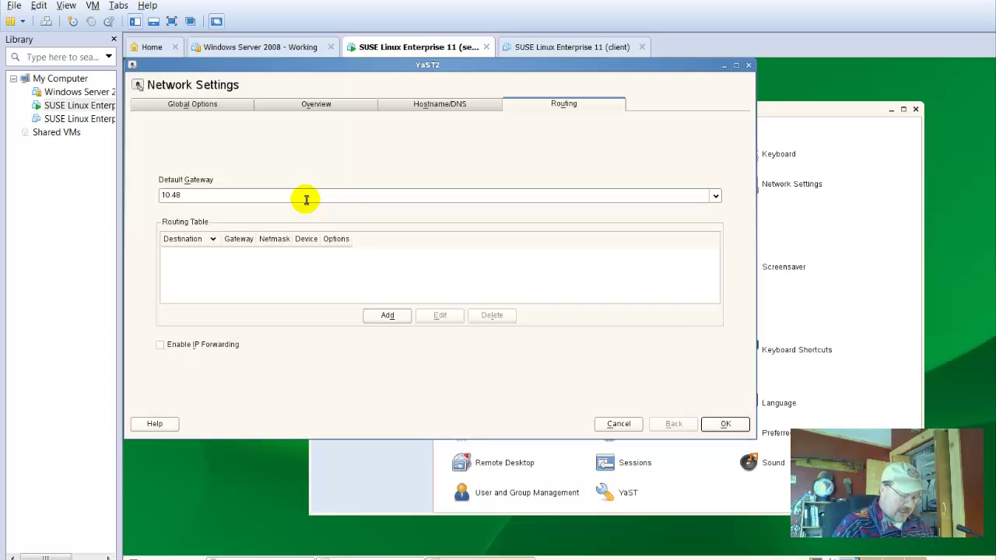
{"action": "type", "text": ".7.254"}
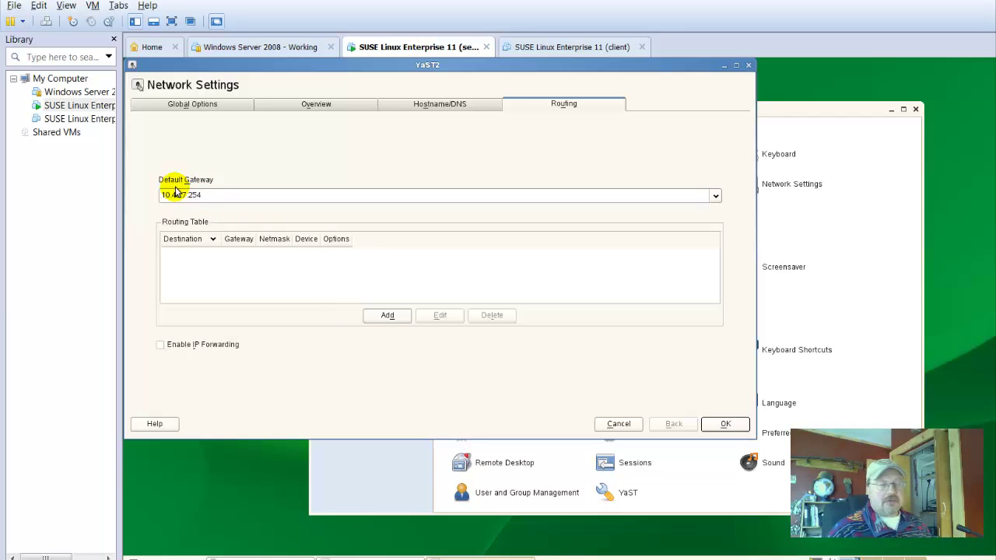
Recheck the Hostname/DNS, Routing and eth0 address settings, then save the static network configuration
{"action": "left_click", "coordinate": [450, 107]}
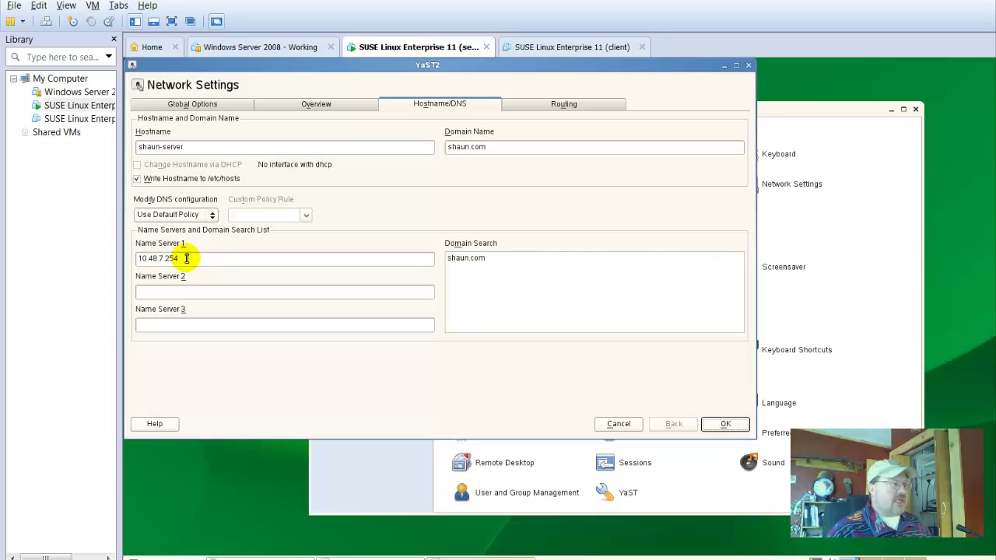
{"action": "left_click", "coordinate": [562, 105]}
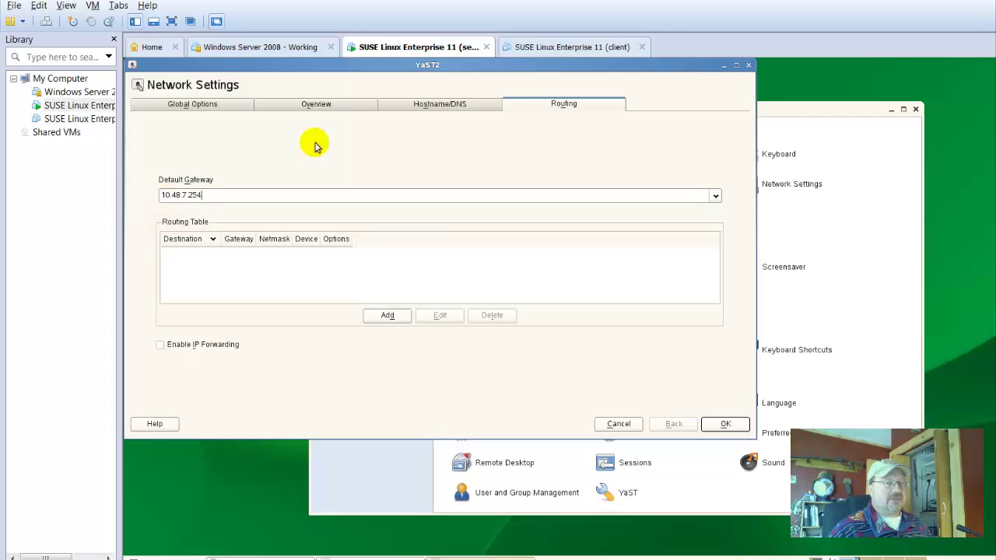
{"action": "left_click", "coordinate": [443, 104]}
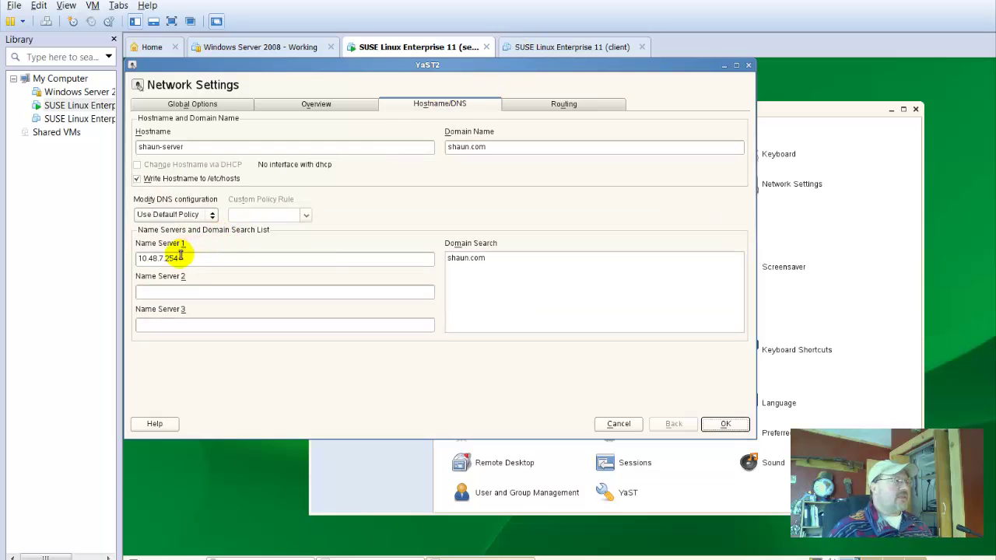
{"action": "left_click", "coordinate": [316, 104]}
{"action": "left_click", "coordinate": [204, 400]}
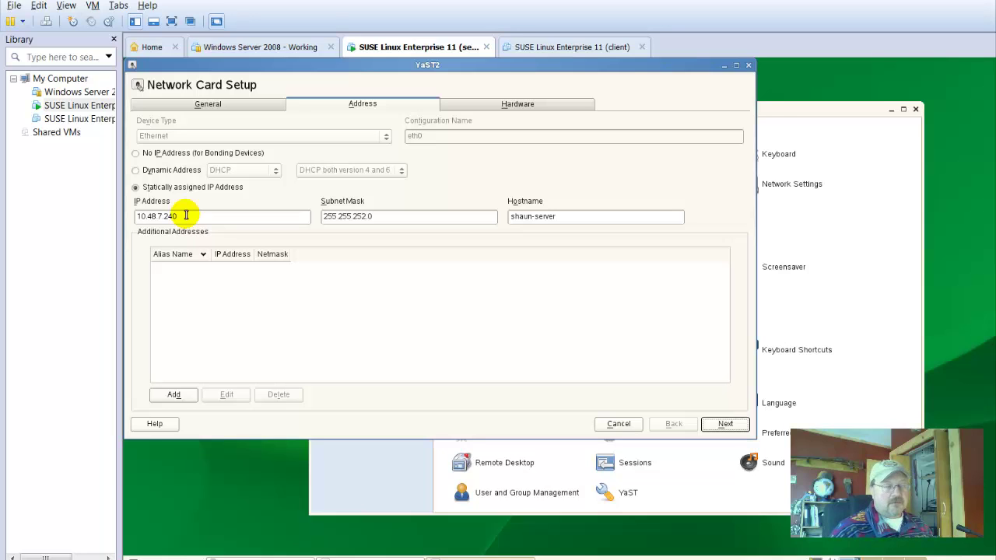
{"action": "left_click", "coordinate": [728, 426]}
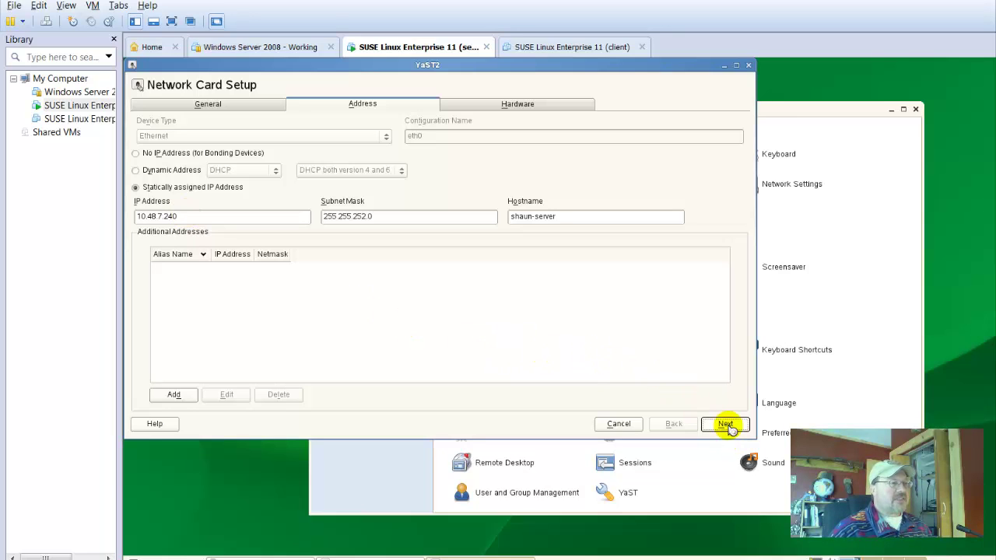
{"action": "left_click", "coordinate": [726, 425]}
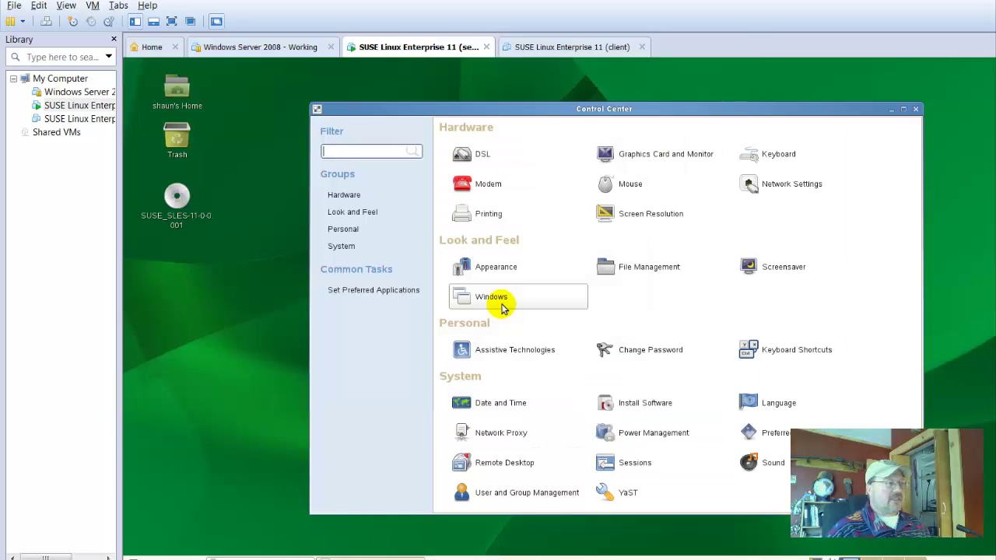
Bring up the full applications list from the Computer menu and minimize the Control Center window
{"action": "left_click", "coordinate": [160, 551]}
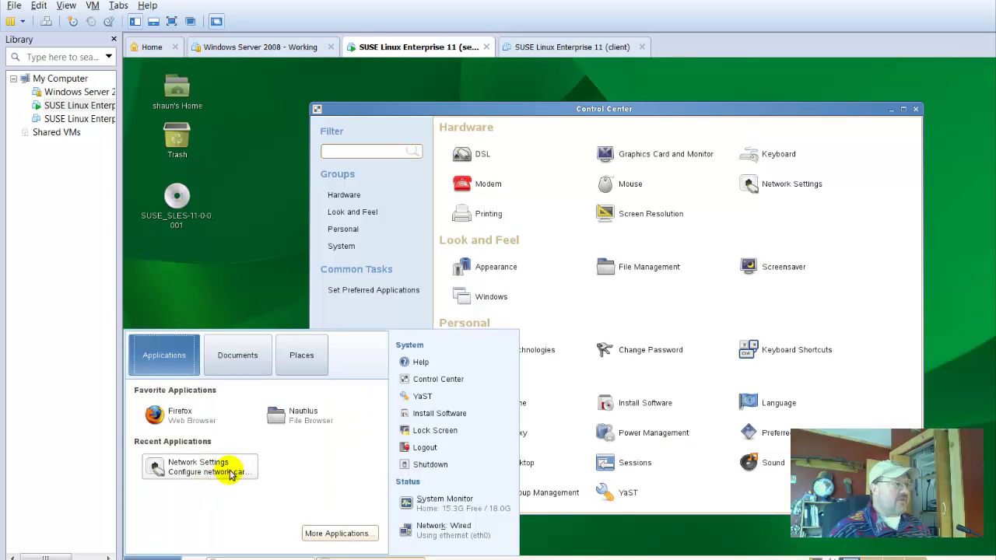
{"action": "left_click", "coordinate": [343, 535]}
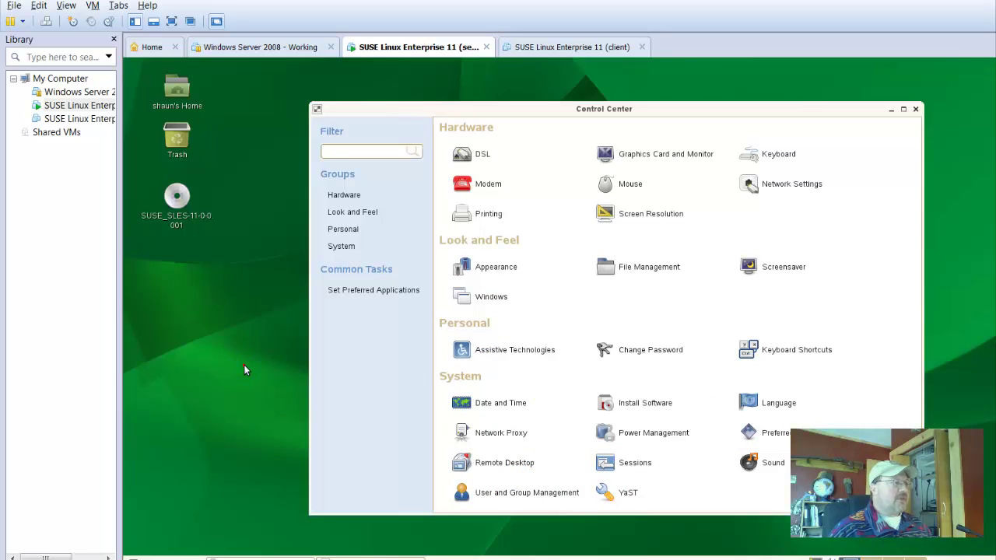
{"action": "left_click", "coordinate": [892, 110]}
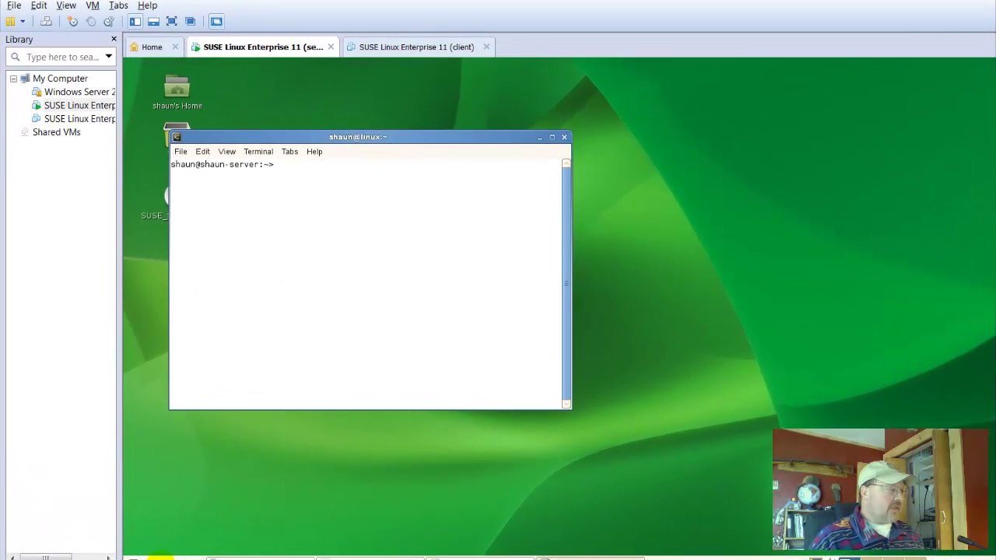
Show the Application Browser via More Applications, then launch GNOME Terminal from the Computer menu
{"action": "left_click", "coordinate": [158, 557]}
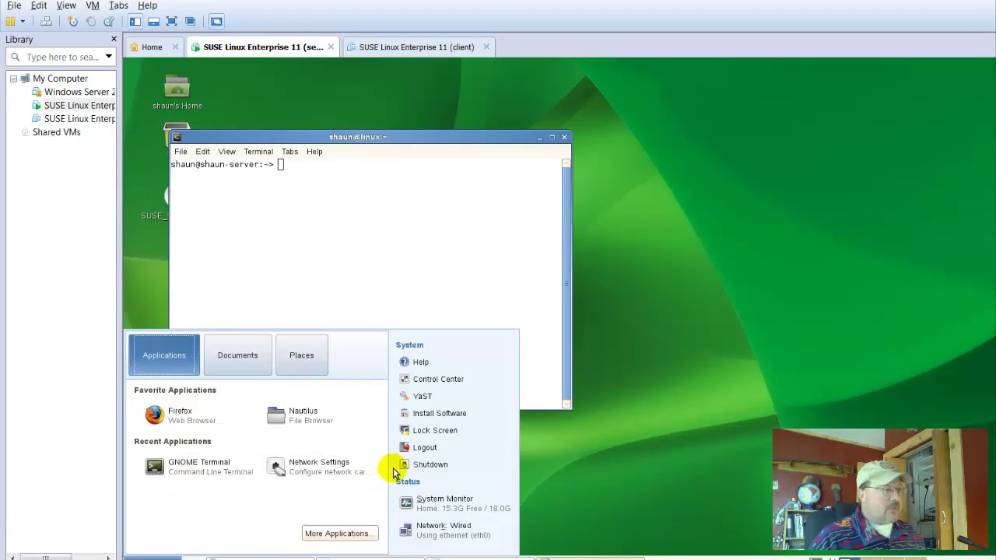
{"action": "left_click", "coordinate": [341, 536]}
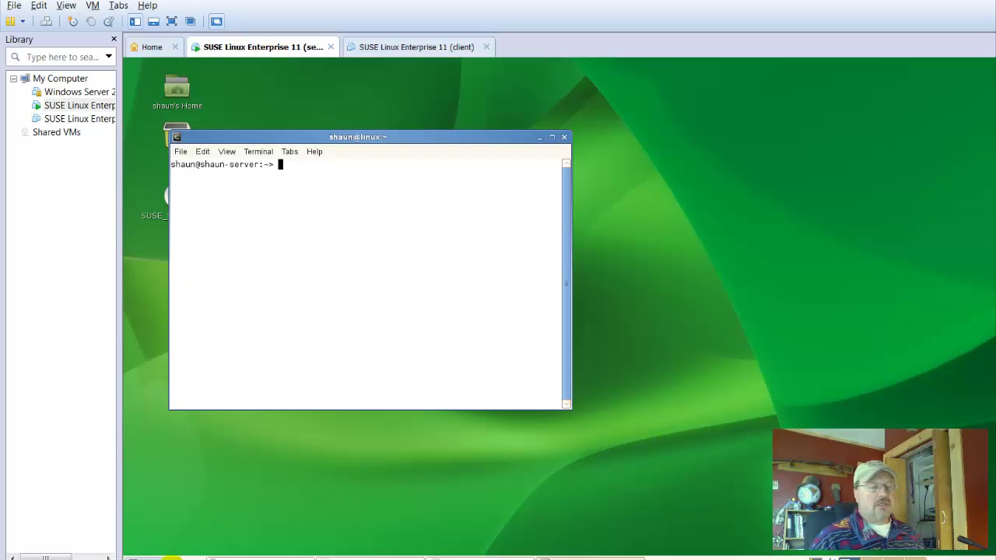
{"action": "left_click", "coordinate": [148, 558]}
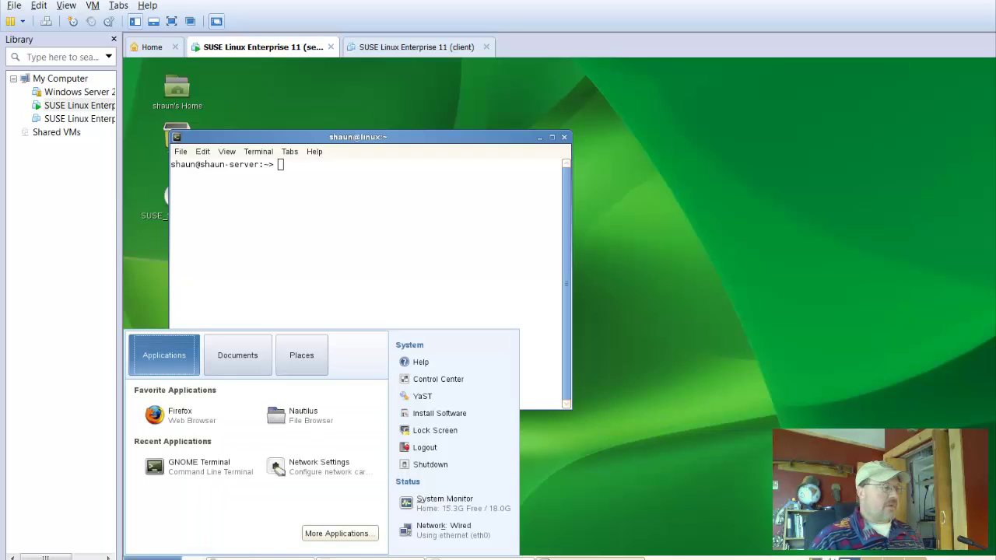
{"action": "left_click", "coordinate": [191, 476]}
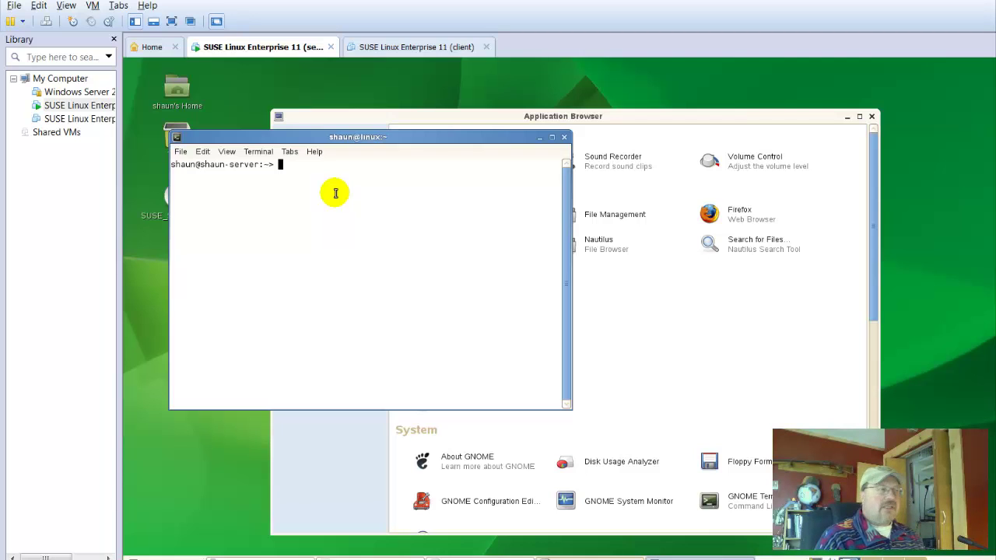
Run ifconfig, retrying with the full path /sbin/ifconfig to list the interface details
{"action": "type", "text": "ifconfig"}
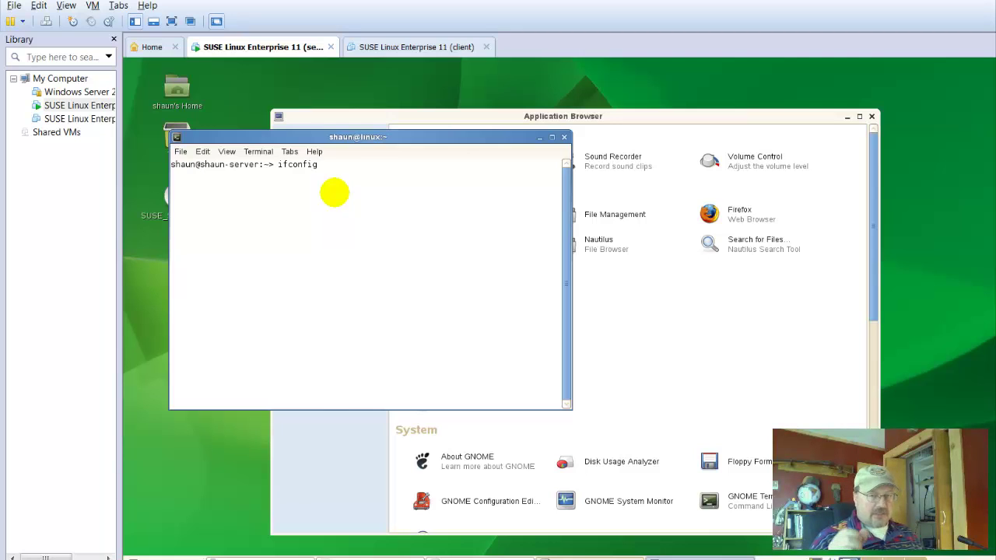
{"action": "key", "text": "Return"}
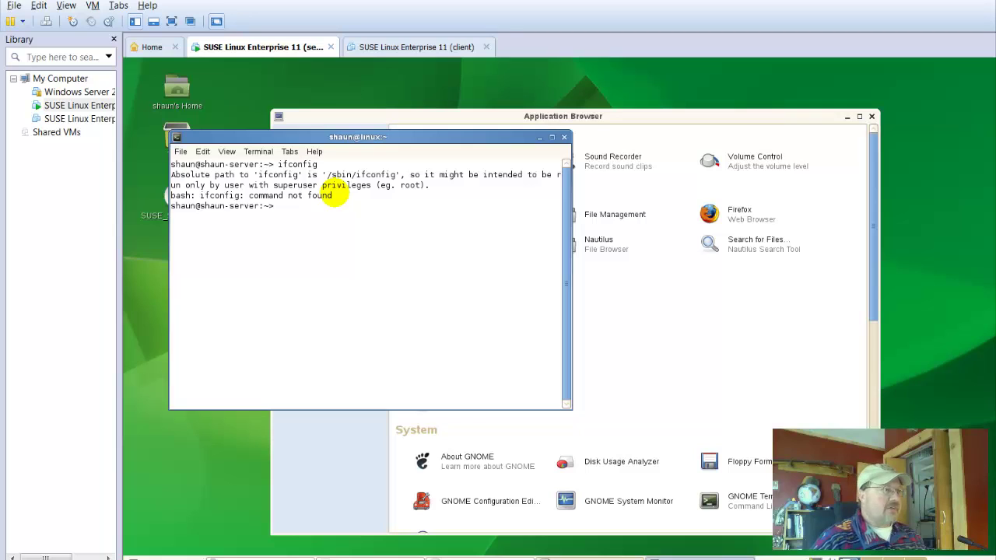
{"action": "type", "text": "/s"}
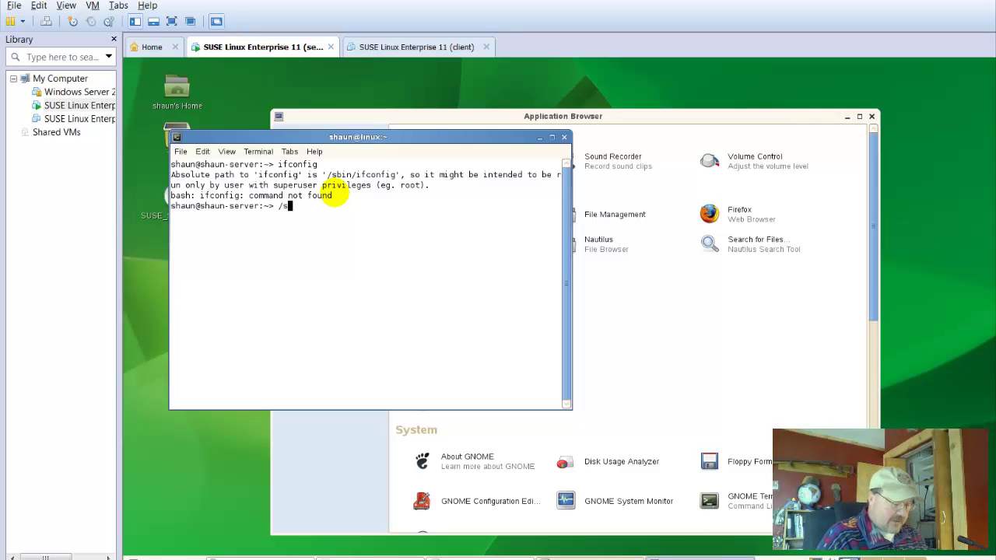
{"action": "type", "text": "bin"}
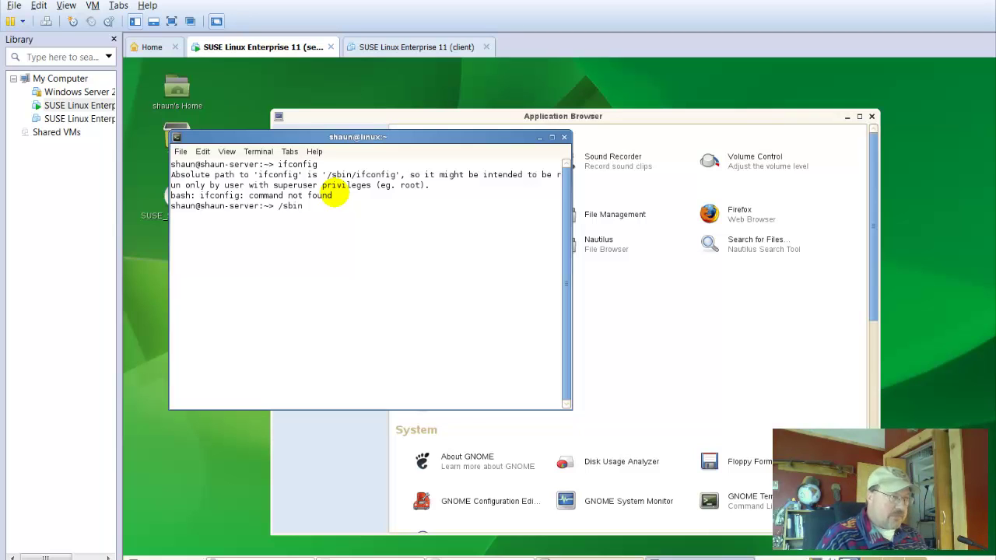
{"action": "type", "text": "/"}
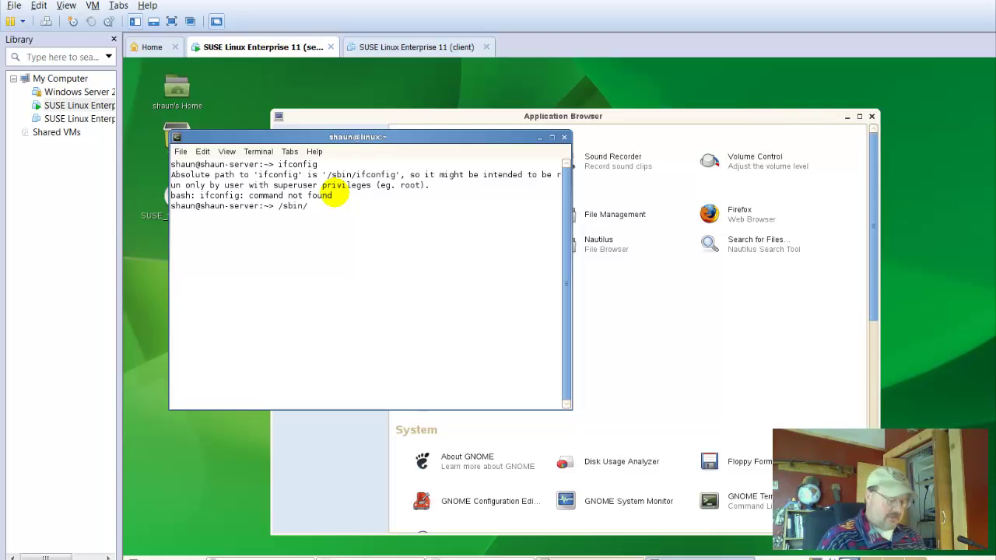
{"action": "type", "text": "ifconf"}
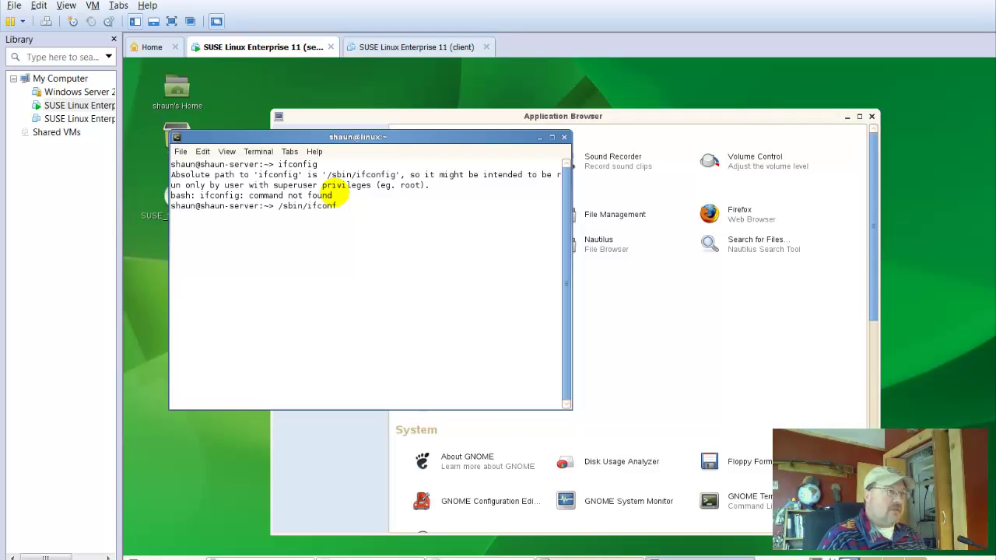
{"action": "type", "text": "ig"}
{"action": "key", "text": "Return"}
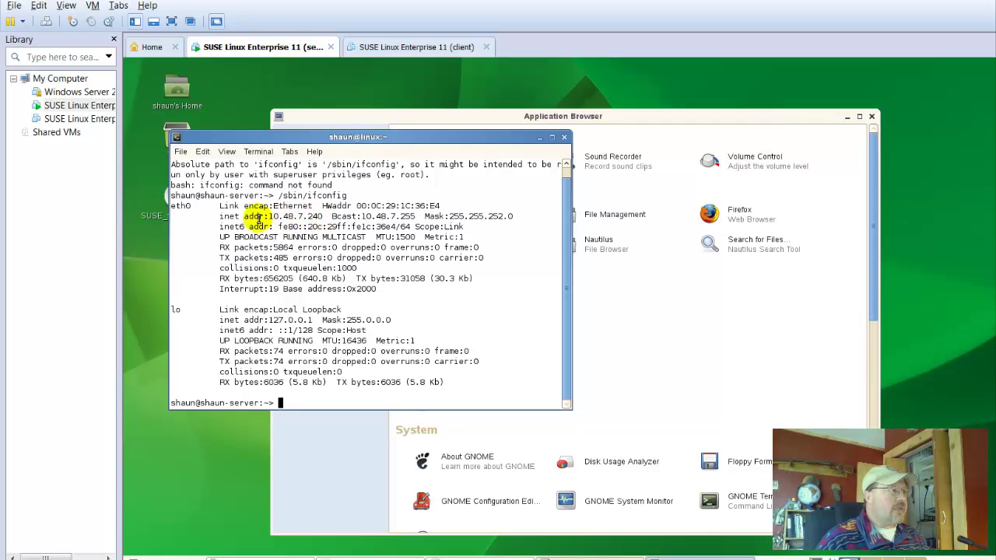
Highlight eth0's address 10.48.7.240, broadcast 10.48.7.255 and mask 255.255.252.0 in the output
{"action": "left_click_drag", "start_coordinate": [329, 216], "coordinate": [269, 215]}
{"action": "left_click", "coordinate": [294, 215]}
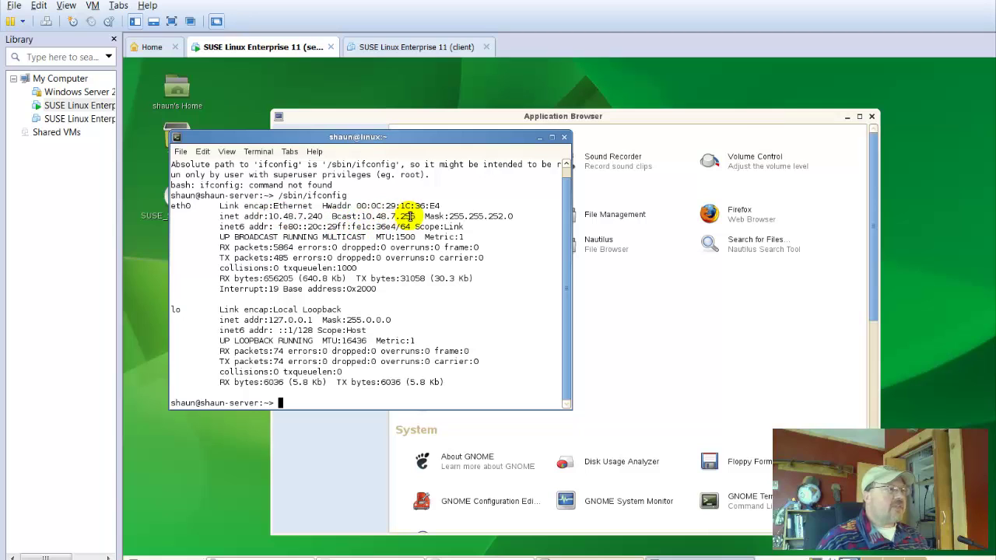
{"action": "left_click_drag", "start_coordinate": [416, 215], "coordinate": [380, 216]}
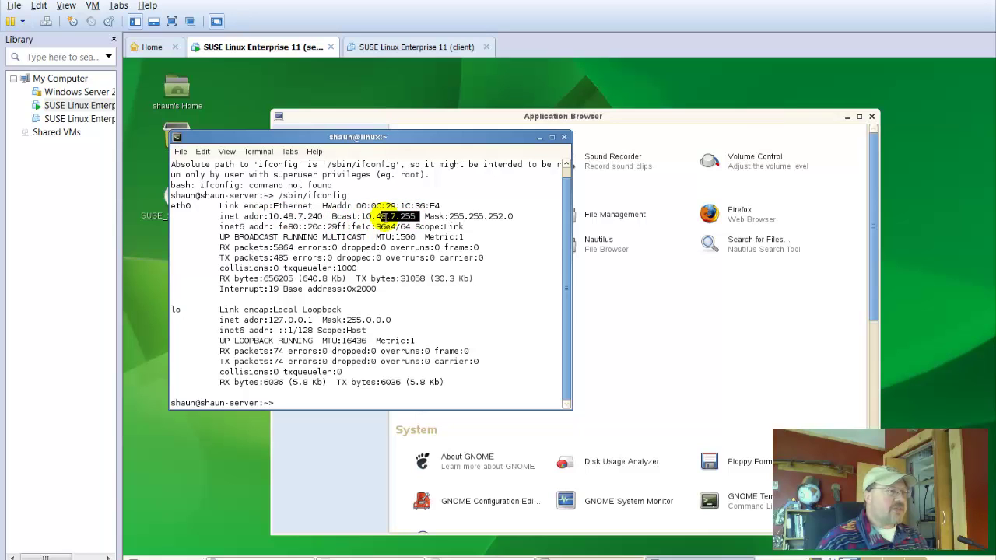
{"action": "left_click", "coordinate": [515, 219]}
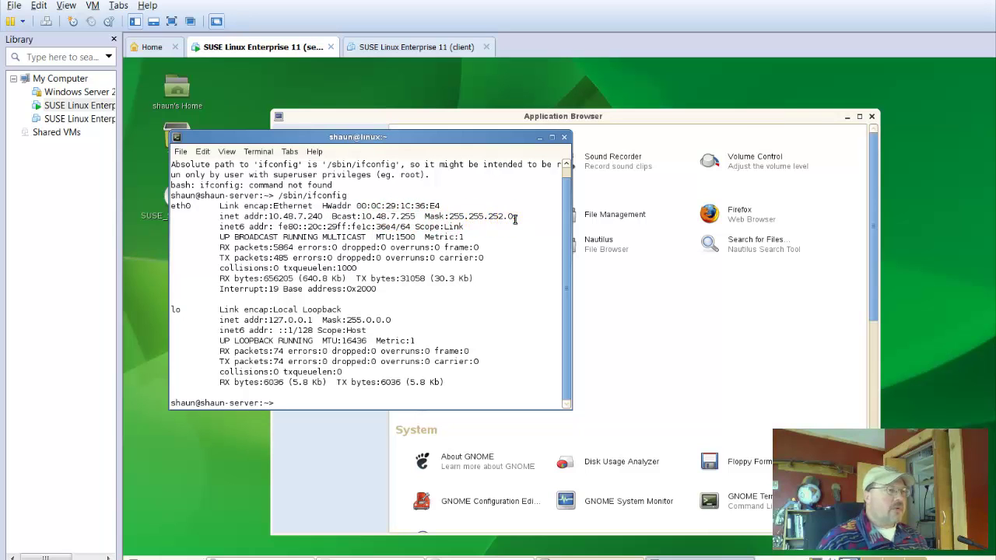
{"action": "left_click_drag", "start_coordinate": [514, 218], "coordinate": [441, 217]}
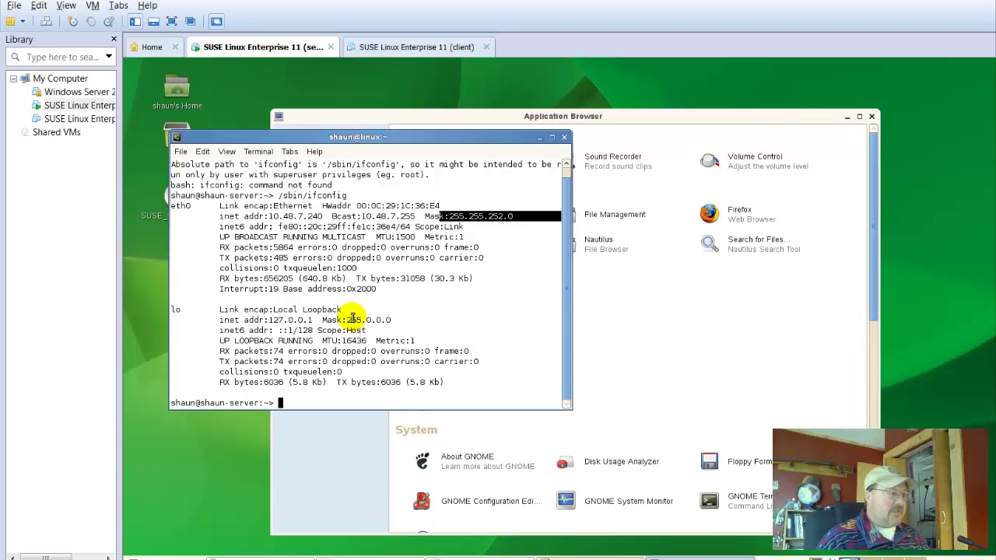
Ping the loopback 127.0.0.1 and stop it to see 0% packet loss
{"action": "type", "text": "ping"}
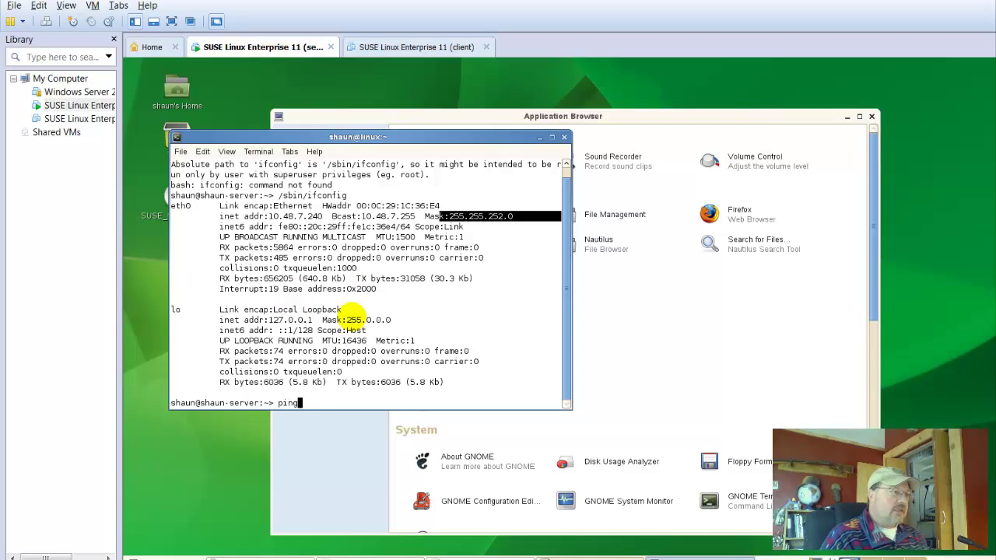
{"action": "type", "text": " 120"}
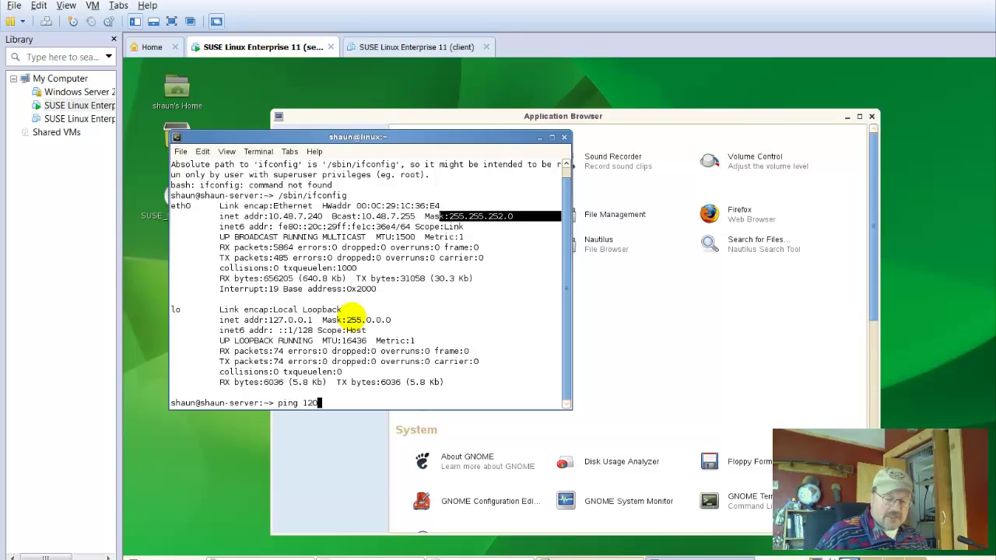
{"action": "key", "text": "BackSpace"}
{"action": "type", "text": "7.0"}
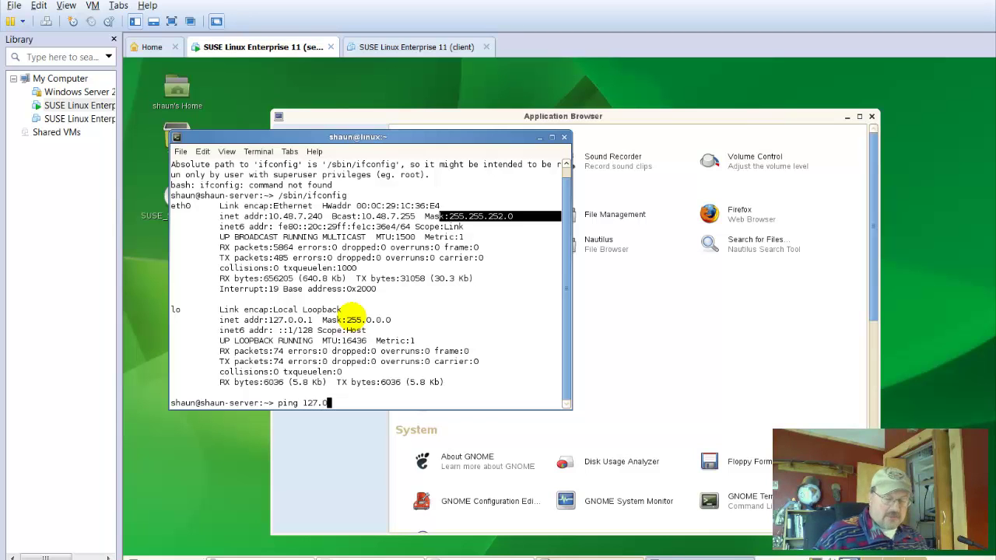
{"action": "type", "text": ".0.1"}
{"action": "key", "text": "Return"}
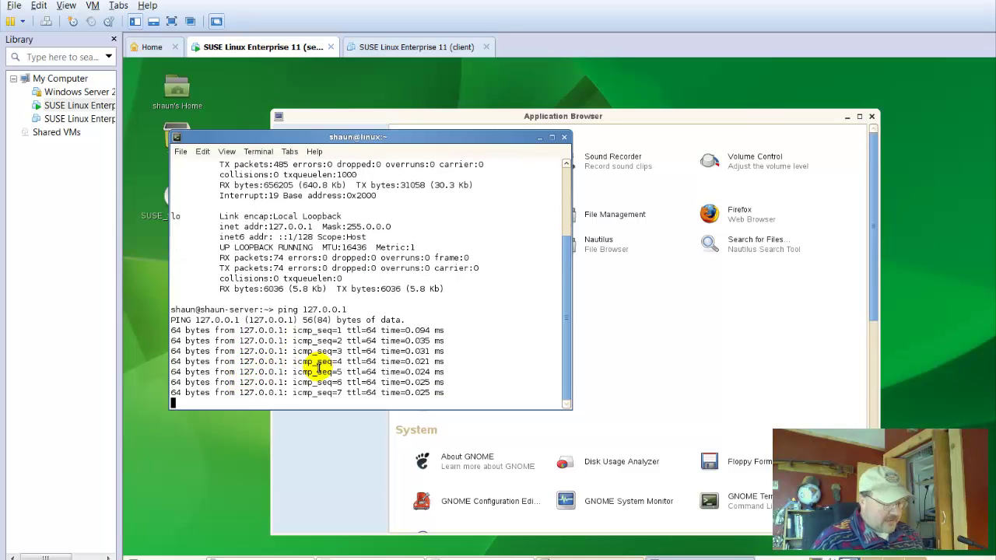
{"action": "key", "text": "ctrl+c"}
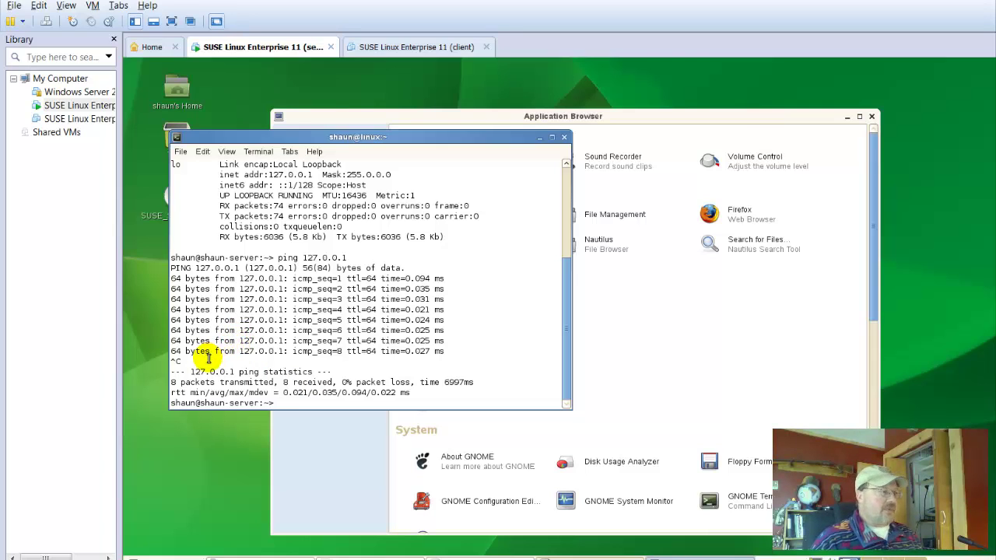
Ping the server's own address 10.48.7.240 and confirm 0% packet loss
{"action": "key", "text": "Up"}
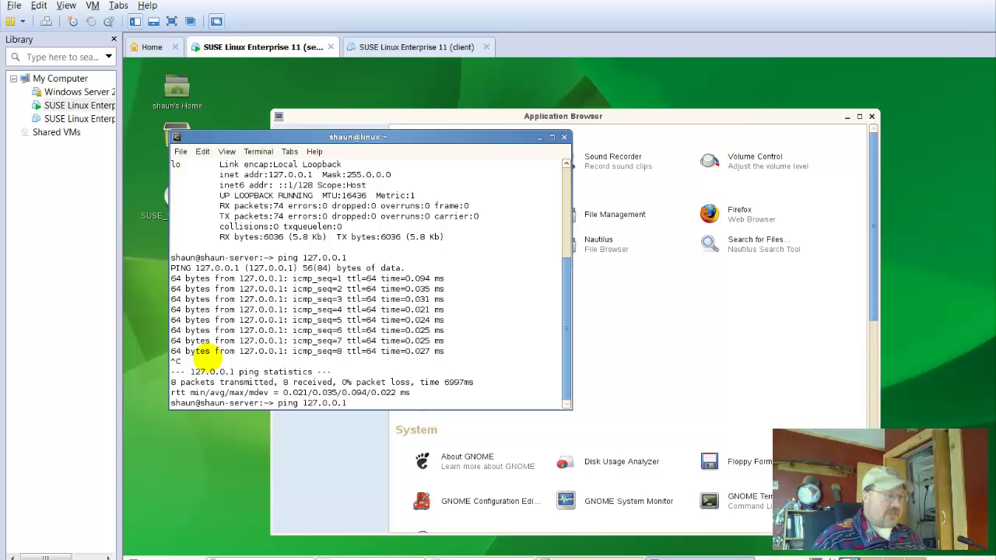
{"action": "key", "text": "BackSpace"}
{"action": "key", "text": "BackSpace"}
{"action": "key", "text": "BackSpace"}
{"action": "key", "text": "BackSpace"}
{"action": "key", "text": "BackSpace"}
{"action": "key", "text": "BackSpace"}
{"action": "key", "text": "BackSpace"}
{"action": "key", "text": "BackSpace"}
{"action": "key", "text": "BackSpace"}
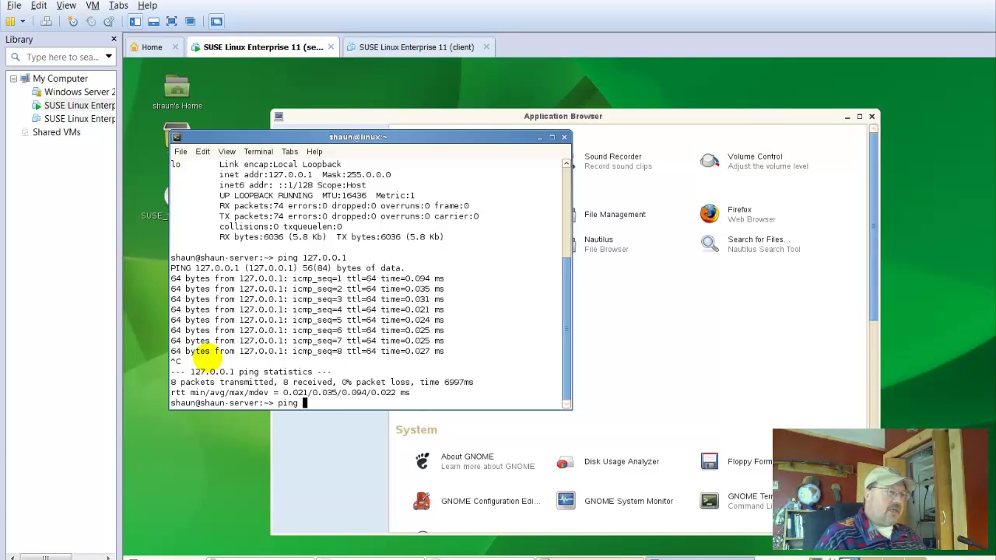
{"action": "type", "text": "10.48"}
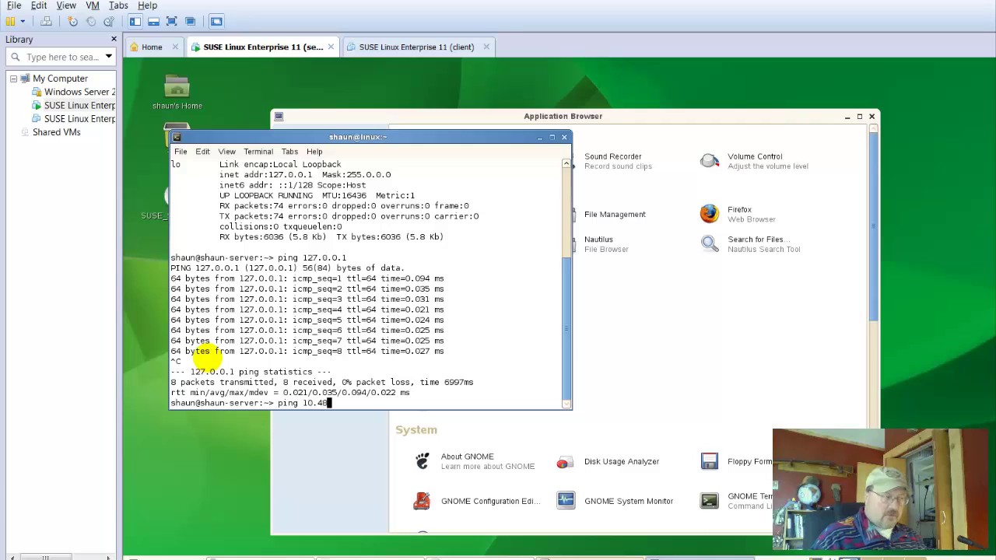
{"action": "type", "text": ".7.25"}
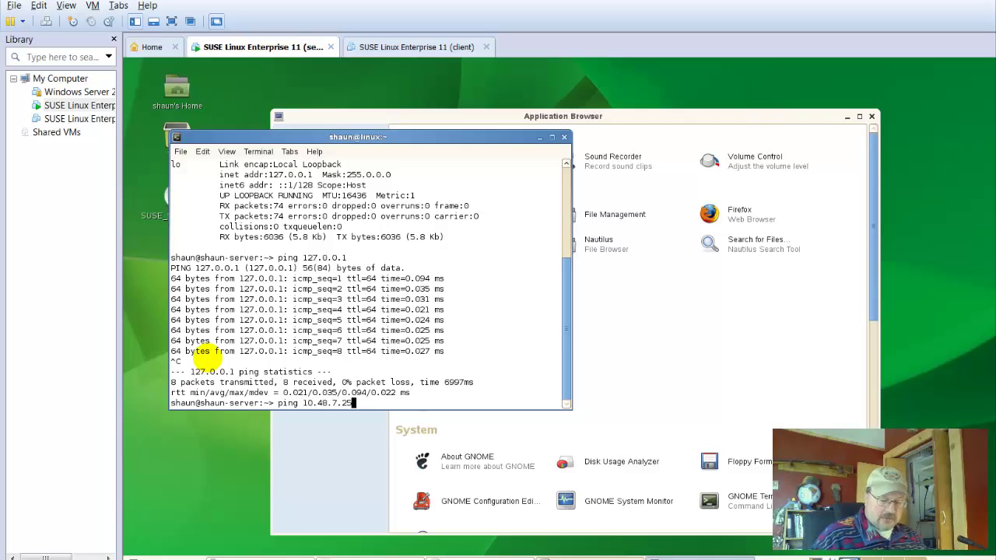
{"action": "key", "text": "BackSpace"}
{"action": "type", "text": "40"}
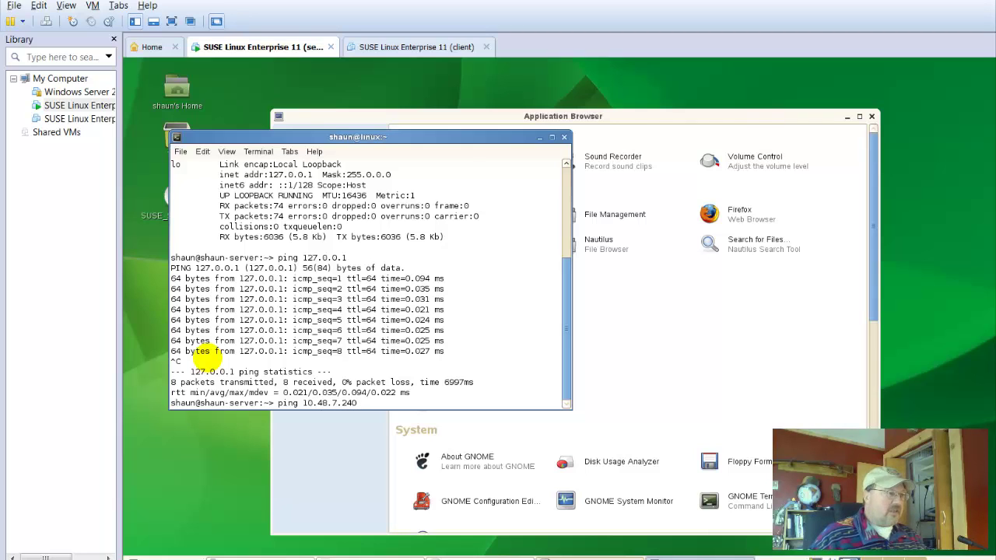
{"action": "key", "text": "Return"}
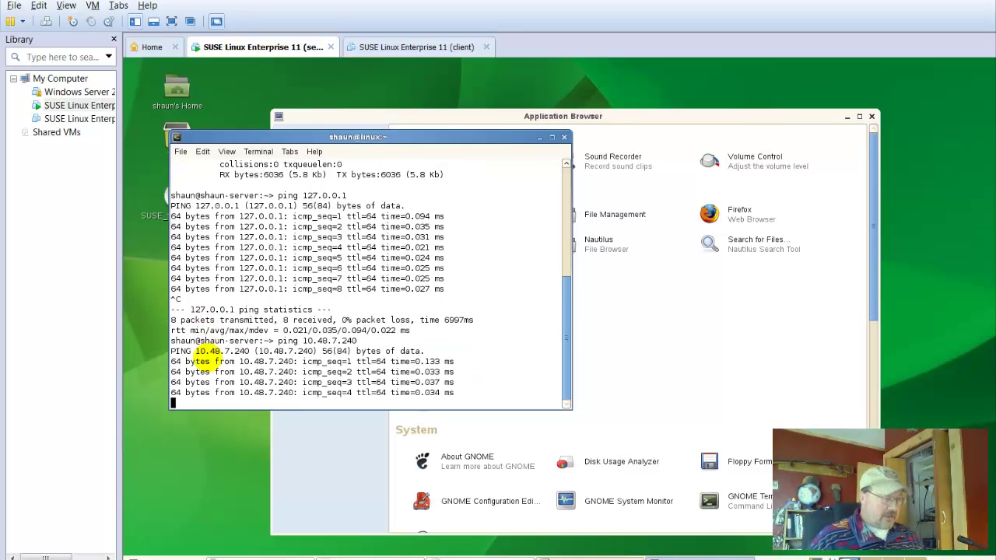
{"action": "key", "text": "ctrl+c"}
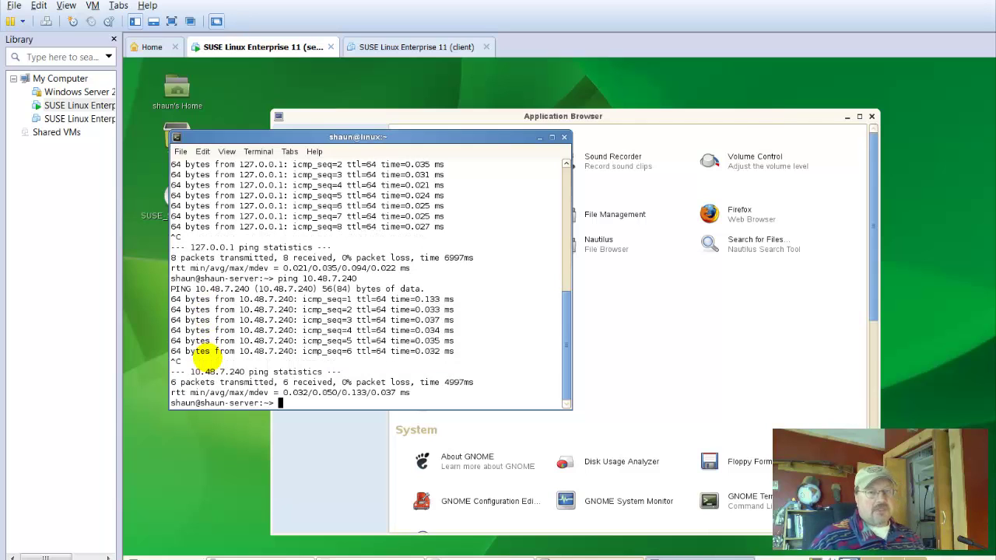
{"action": "key", "text": "Up"}
{"action": "key", "text": "BackSpace"}
{"action": "key", "text": "BackSpace"}
{"action": "key", "text": "BackSpace"}
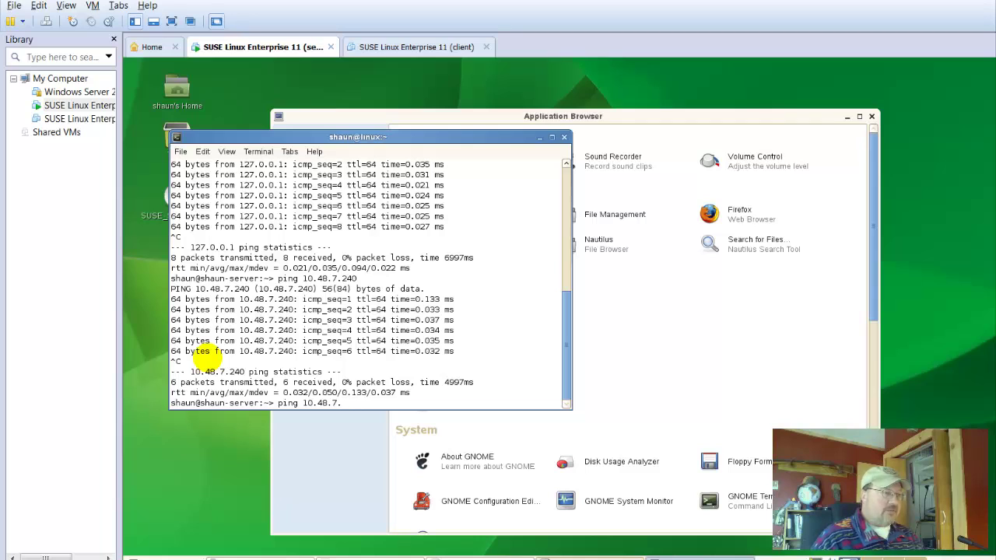
Ping the gateway 10.48.7.254, which returns Destination Host Unreachable with 100% packet loss
{"action": "type", "text": "254"}
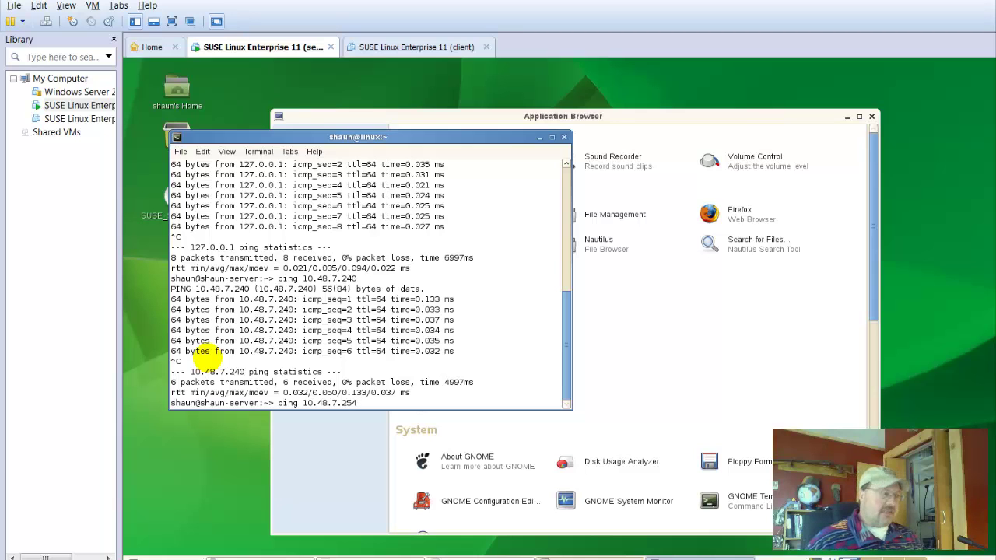
{"action": "key", "text": "Return"}
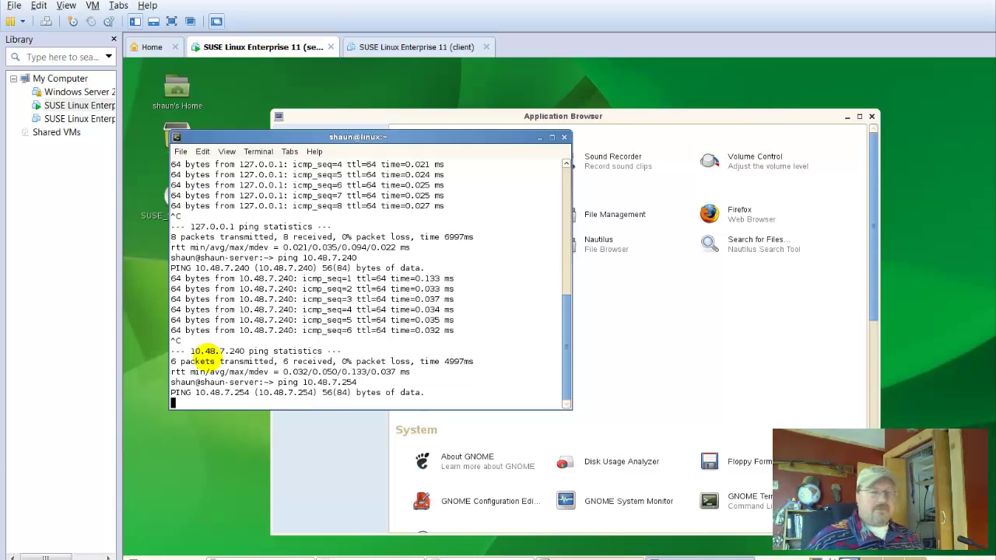
{"action": "key", "text": "ctrl+c"}
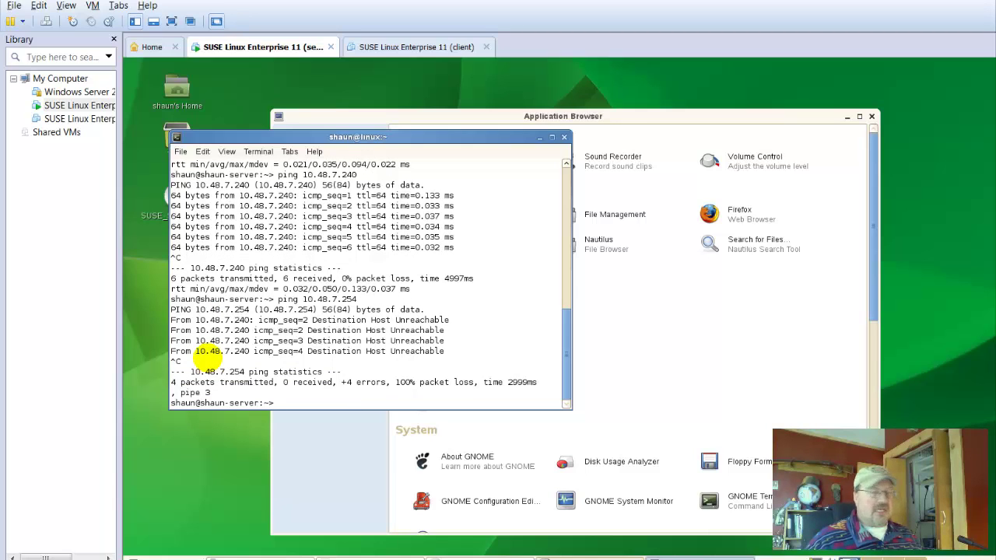
Minimize GNOME Terminal and close the Application Browser window to show the desktop
{"action": "left_click", "coordinate": [540, 139]}
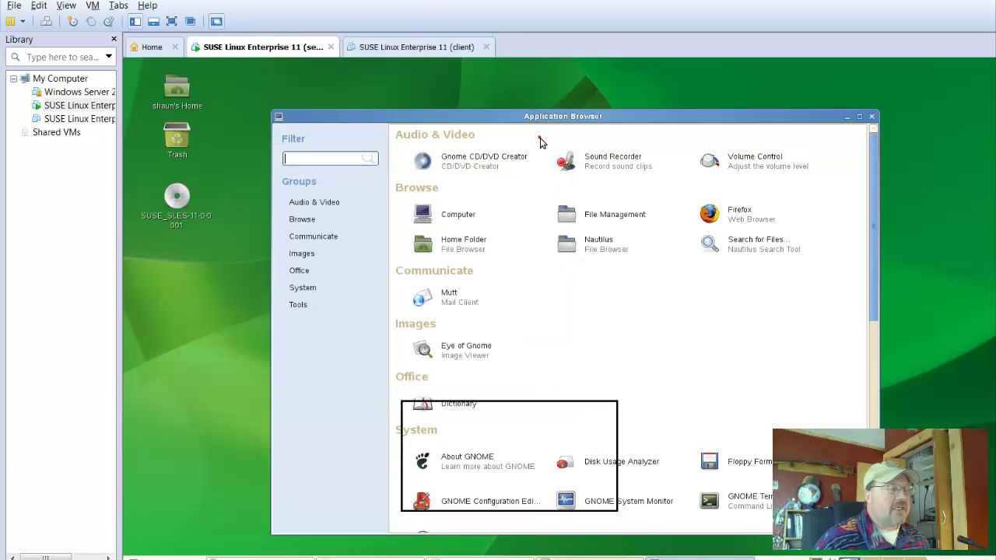
{"action": "left_click", "coordinate": [871, 117]}
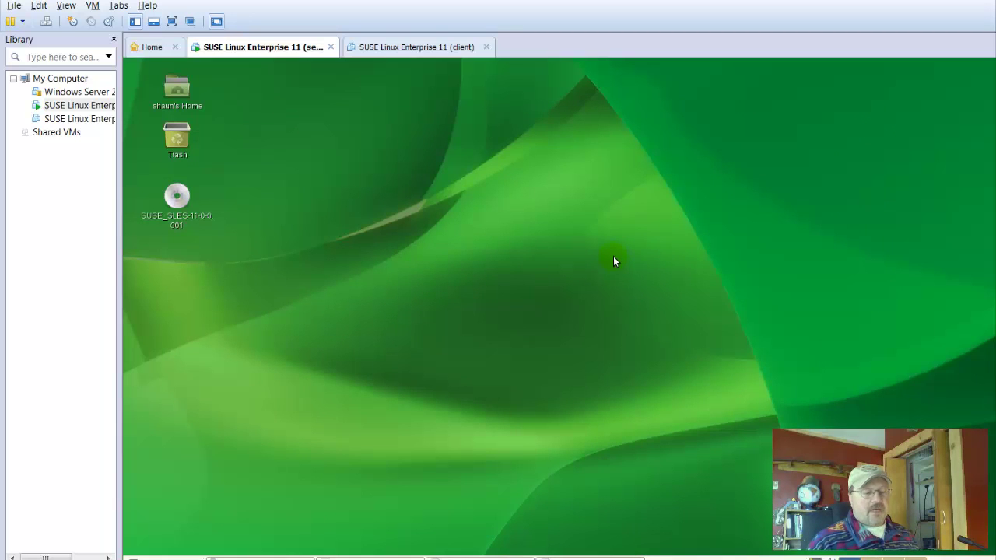